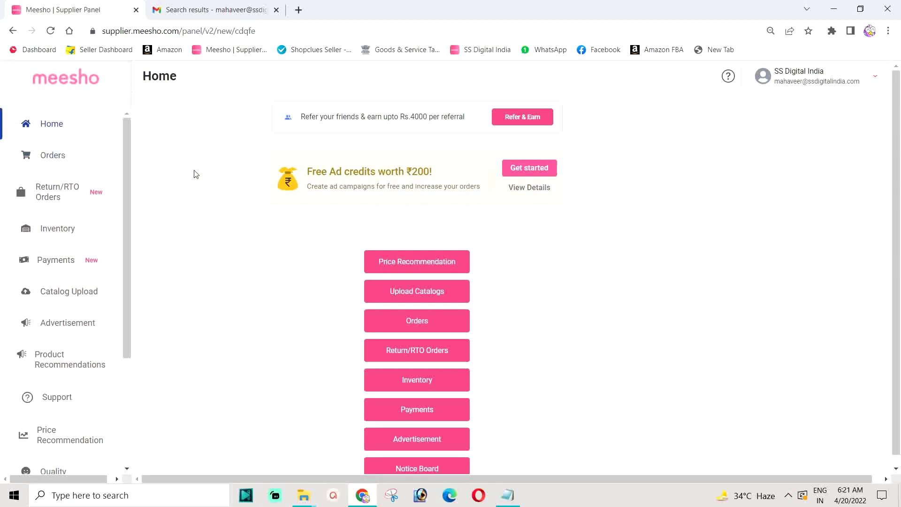
{"action": "left_click", "coordinate": [55, 163]}
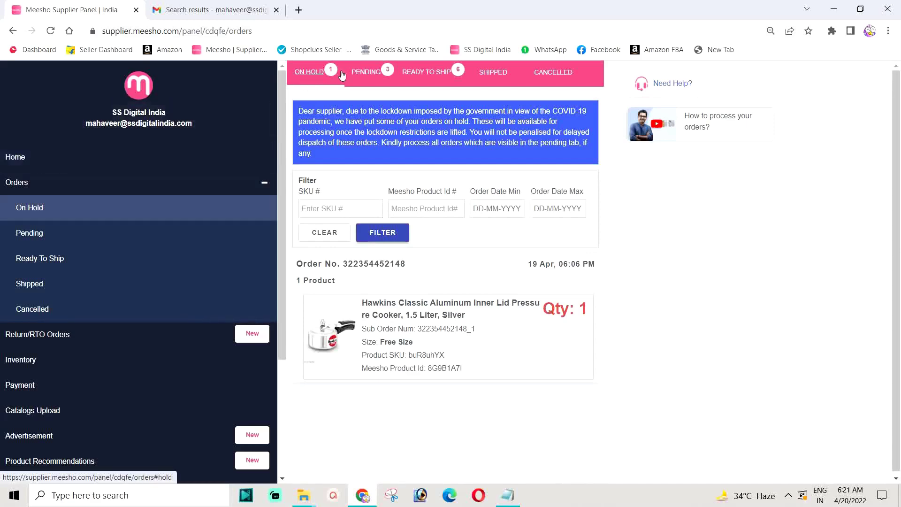
{"action": "left_click", "coordinate": [321, 78]}
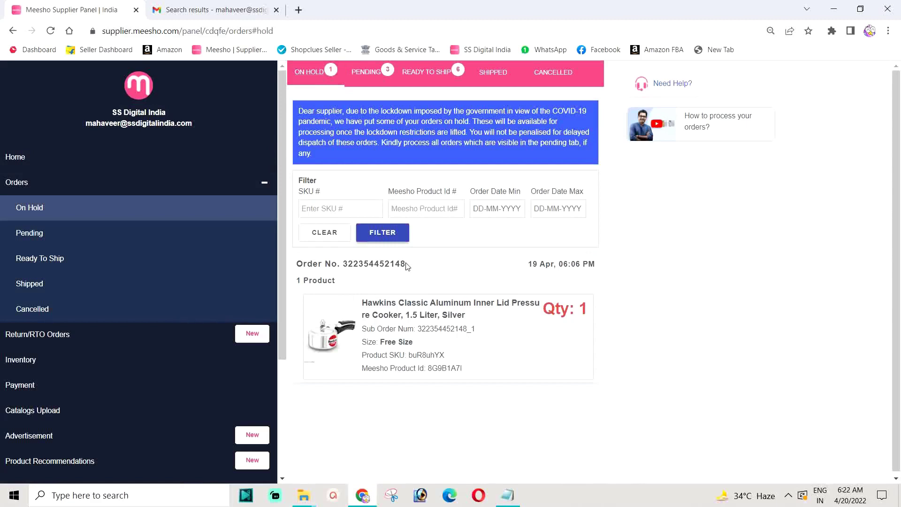
{"action": "left_click_drag", "start_coordinate": [407, 265], "coordinate": [342, 266]}
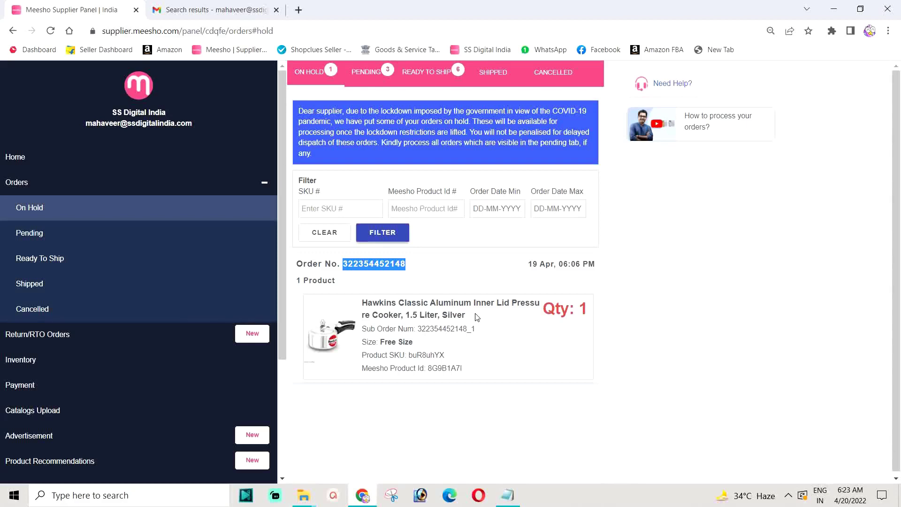
{"action": "left_click", "coordinate": [377, 261]}
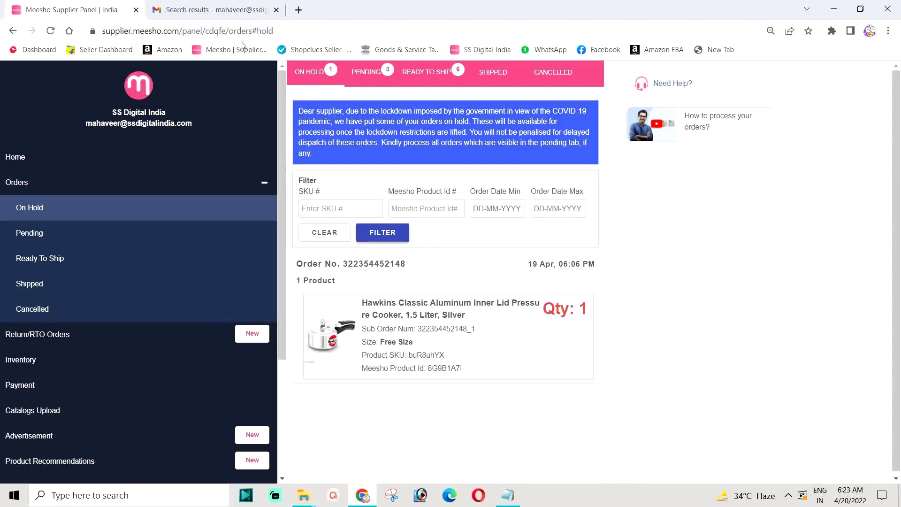
{"action": "left_click", "coordinate": [196, 9]}
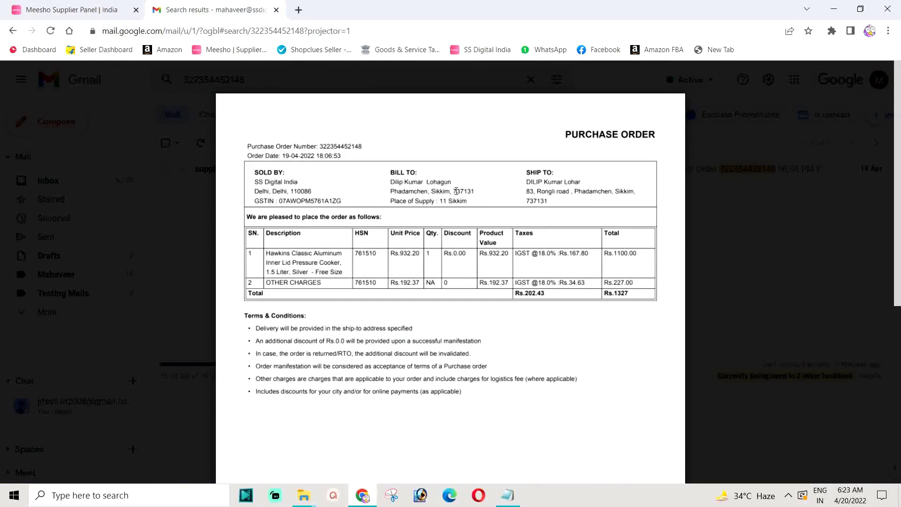
{"action": "left_click_drag", "start_coordinate": [432, 192], "coordinate": [468, 191]}
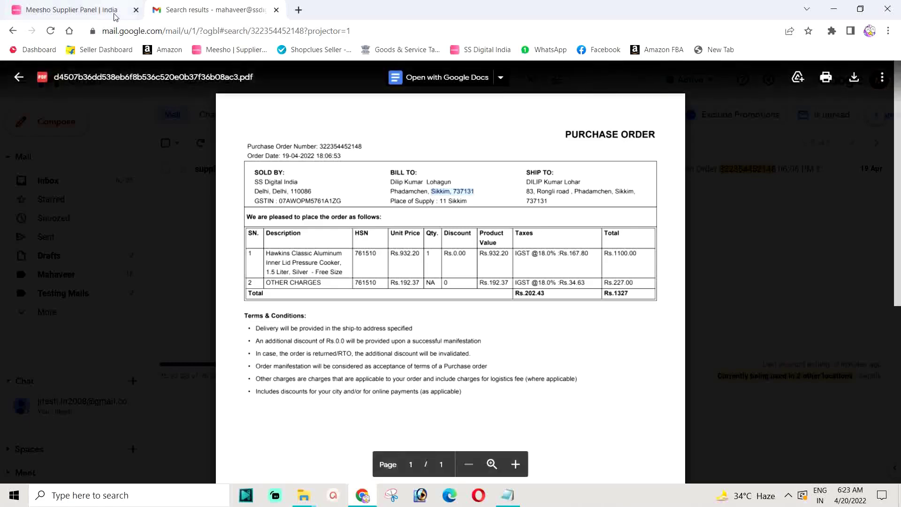
{"action": "left_click", "coordinate": [67, 8]}
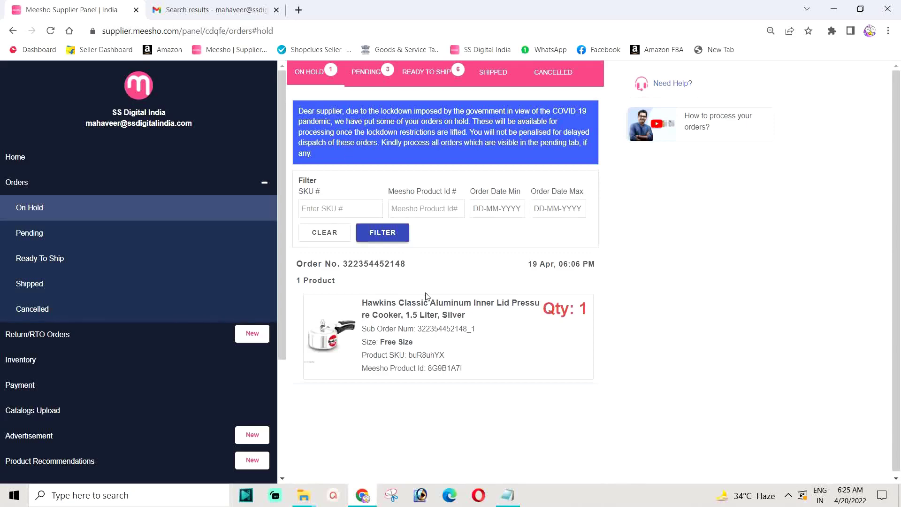
{"action": "left_click_drag", "start_coordinate": [363, 304], "coordinate": [466, 316]}
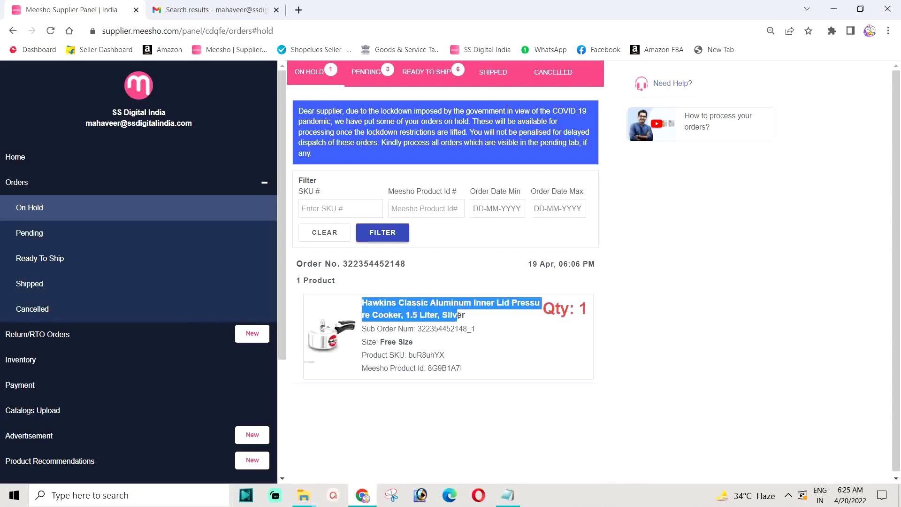
{"action": "left_click", "coordinate": [443, 319]}
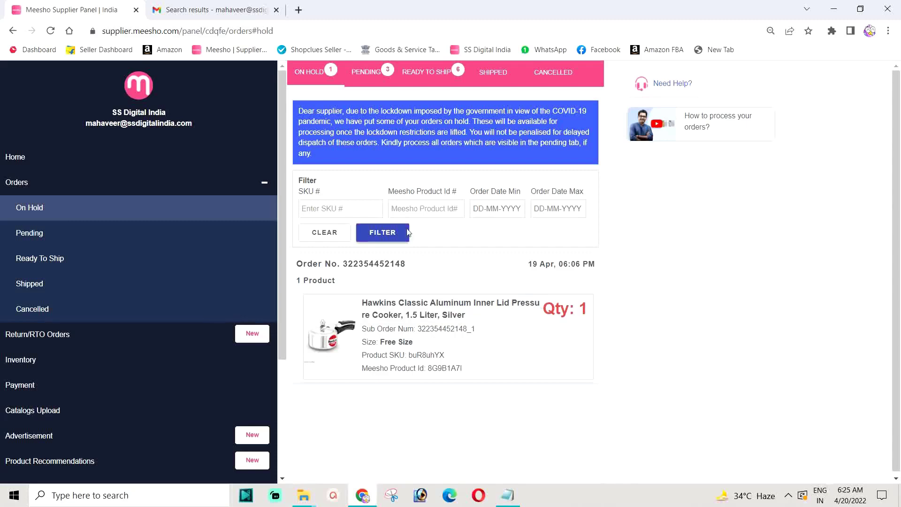
{"action": "left_click", "coordinate": [216, 9]}
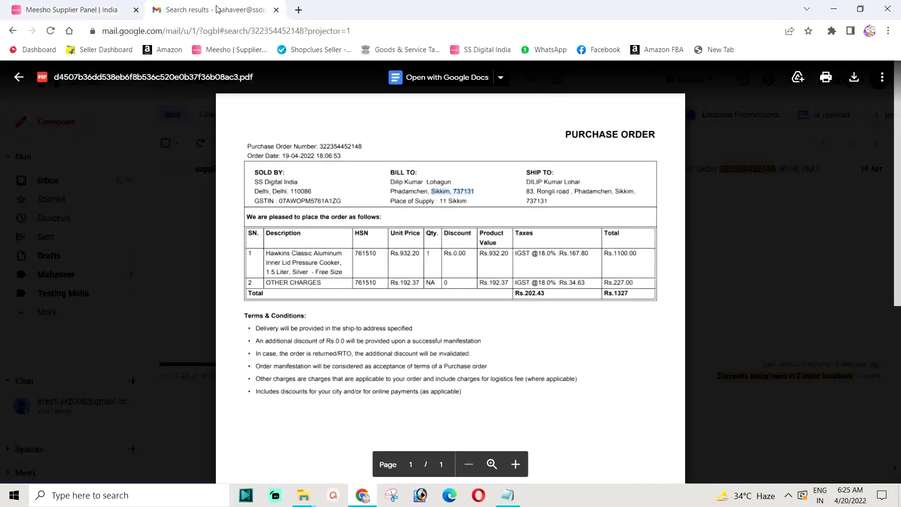
{"action": "left_click", "coordinate": [543, 277]}
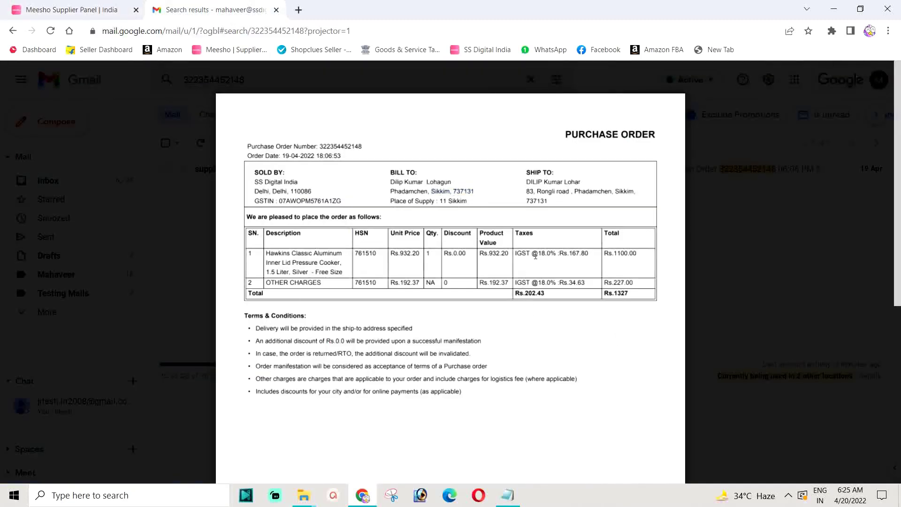
{"action": "double_click", "coordinate": [541, 254]}
{"action": "mouse_move", "coordinate": [592, 260]}
{"action": "left_click", "coordinate": [68, 9]}
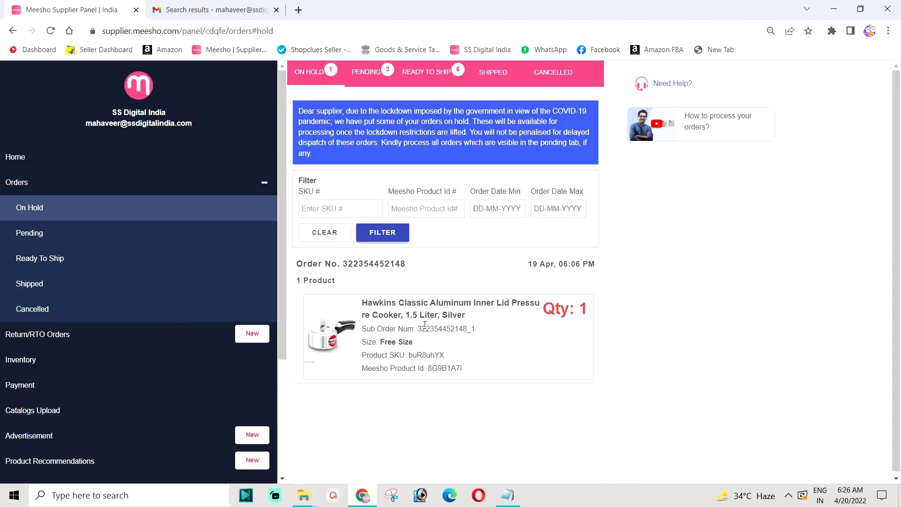
Duplicate the Meesho tab, browse the Inventory catalog list there, then return to the on-hold order.
{"action": "right_click", "coordinate": [65, 9]}
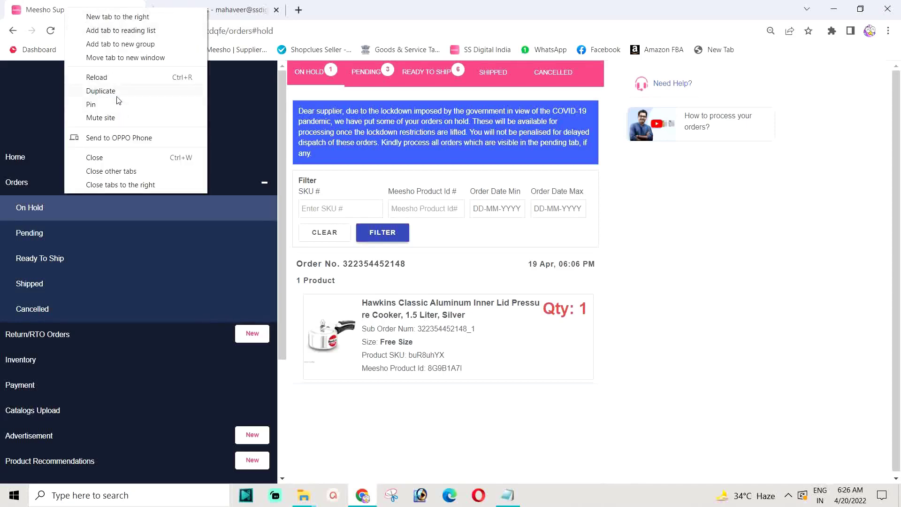
{"action": "key", "text": "Escape"}
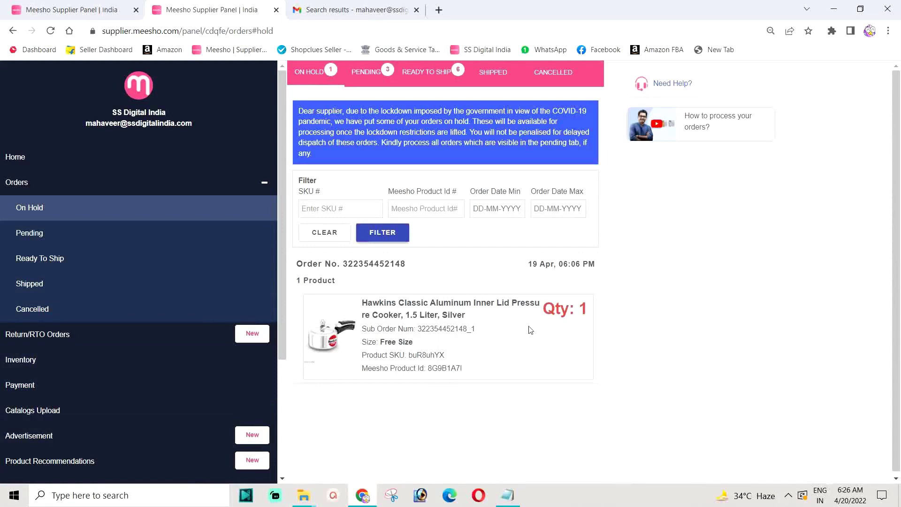
{"action": "left_click", "coordinate": [24, 363]}
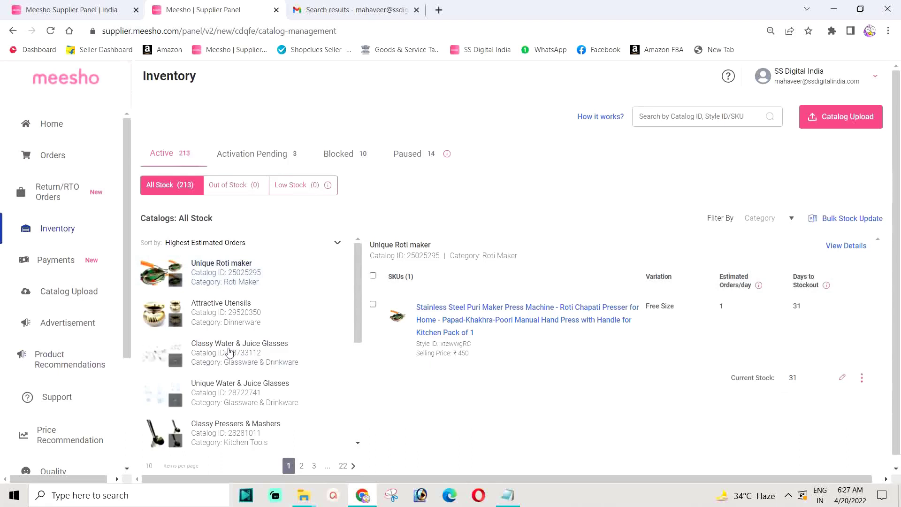
{"action": "scroll", "coordinate": [349, 275], "scroll_direction": "down", "scroll_amount": 4}
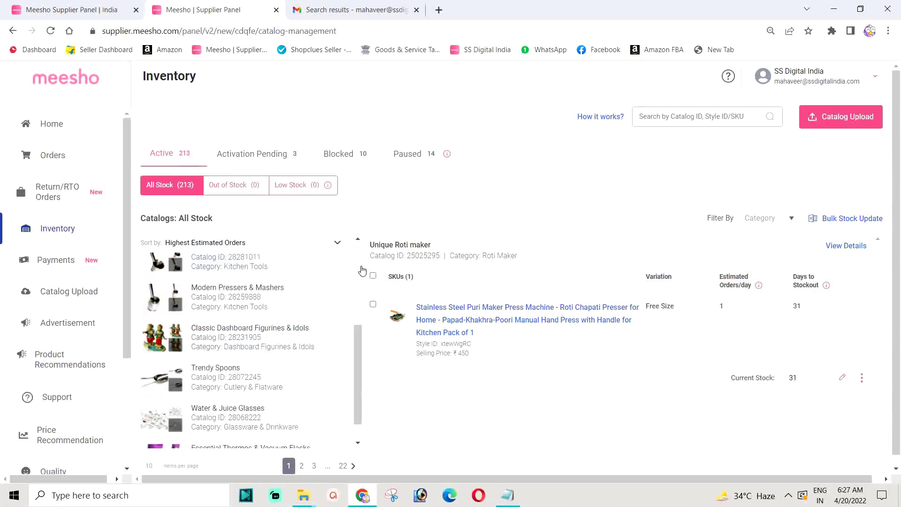
{"action": "scroll", "coordinate": [274, 328], "scroll_direction": "down", "scroll_amount": 1}
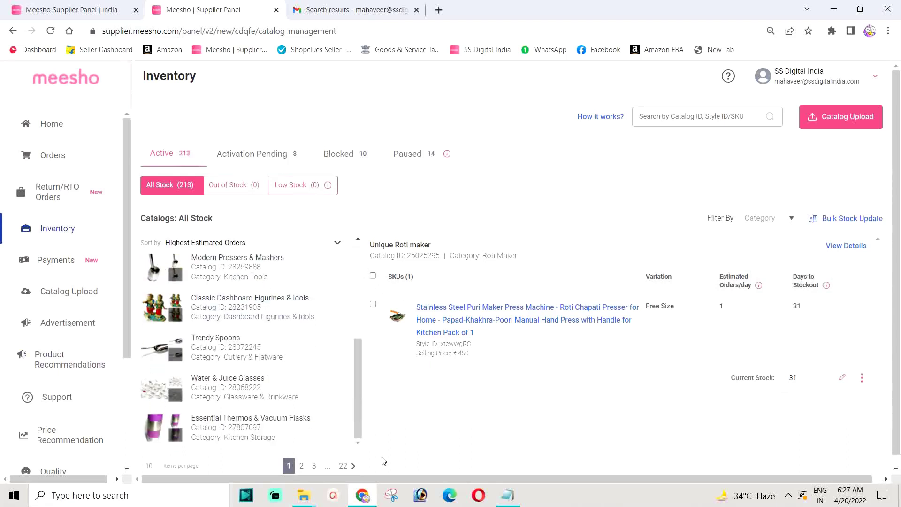
{"action": "scroll", "coordinate": [297, 411], "scroll_direction": "down", "scroll_amount": 1}
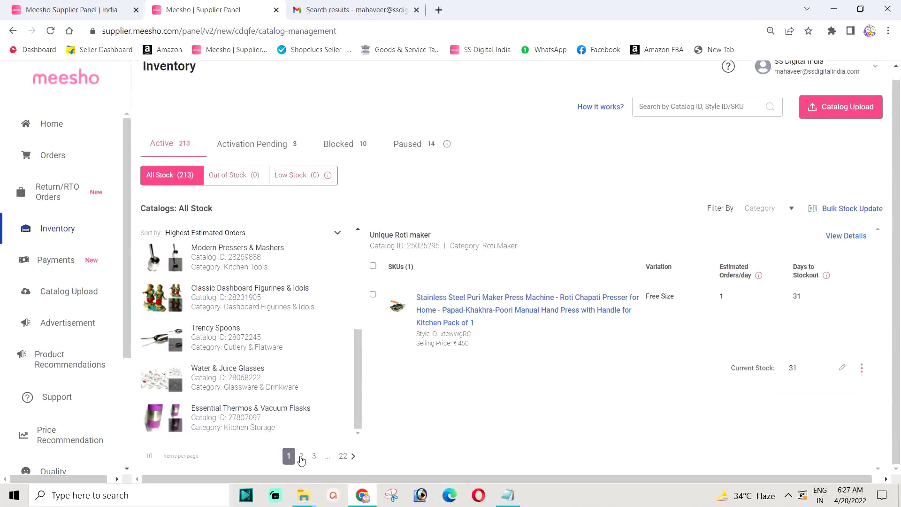
{"action": "scroll", "coordinate": [304, 458], "scroll_direction": "up", "scroll_amount": 1}
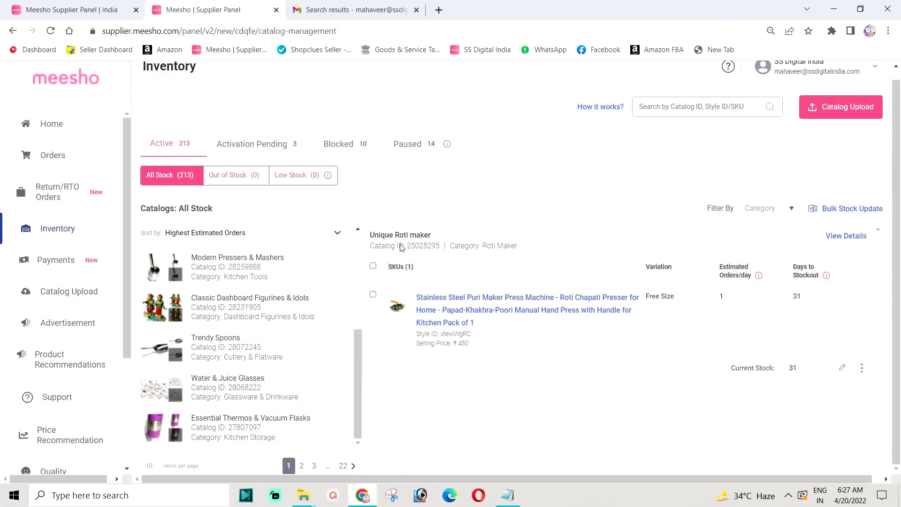
{"action": "left_click", "coordinate": [69, 10]}
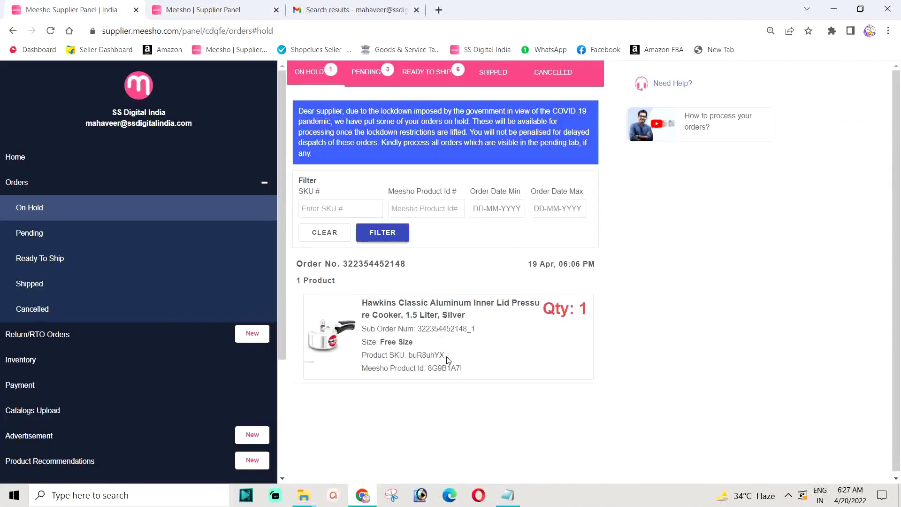
Copy the cooker's product SKU buR8uhYX from the on-hold order.
{"action": "left_click_drag", "start_coordinate": [449, 357], "coordinate": [409, 357]}
{"action": "right_click", "coordinate": [414, 356]}
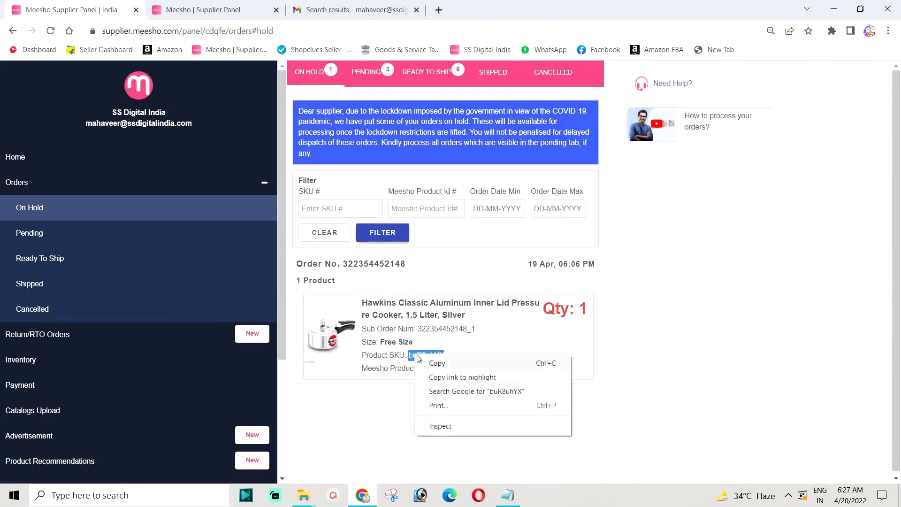
{"action": "left_click", "coordinate": [432, 362]}
Search the inventory by Style ID/SKU buR8uhYX.
{"action": "left_click", "coordinate": [208, 14]}
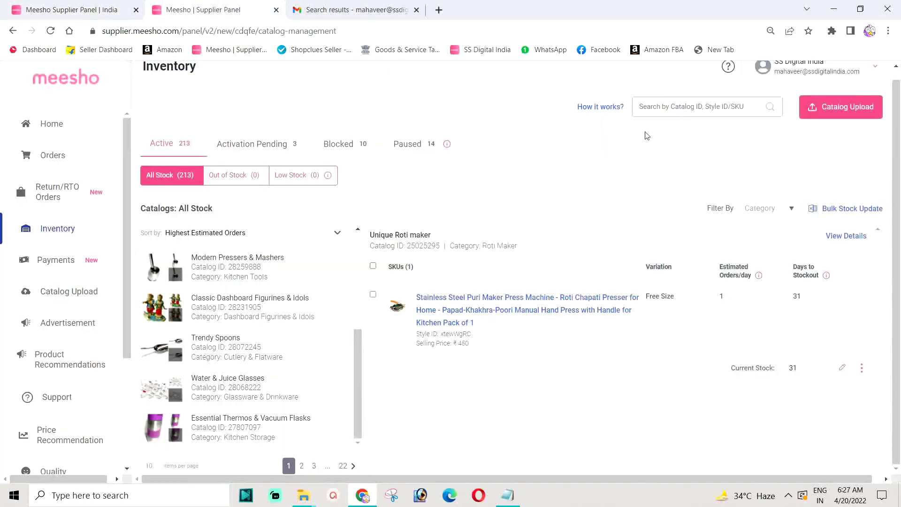
{"action": "left_click", "coordinate": [700, 108]}
{"action": "right_click", "coordinate": [699, 108]}
{"action": "left_click", "coordinate": [729, 200]}
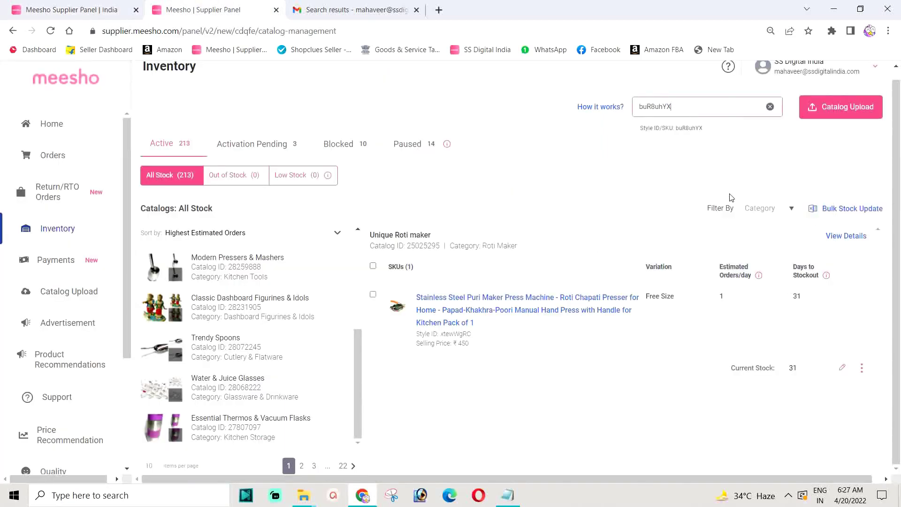
{"action": "left_click", "coordinate": [691, 135]}
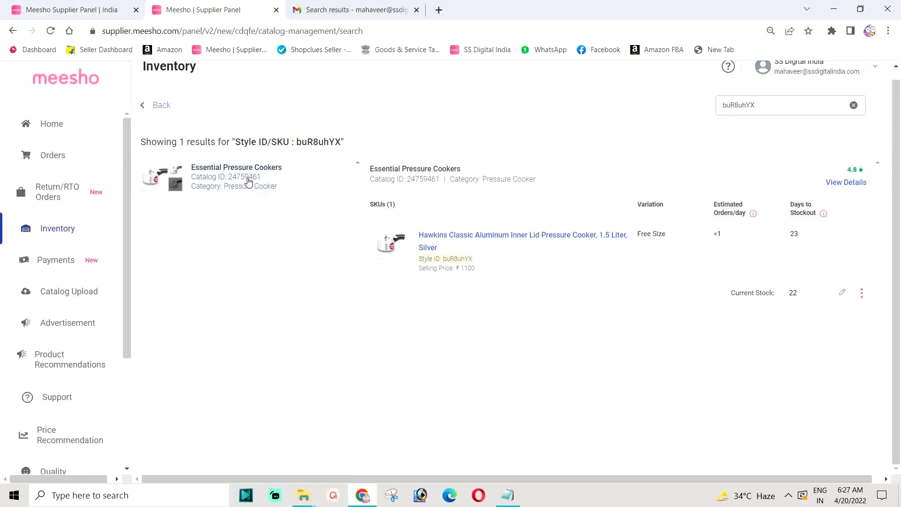
Select the Essential Pressure Cookers catalog ID 24759461 in the result.
{"action": "left_click_drag", "start_coordinate": [267, 174], "coordinate": [253, 180]}
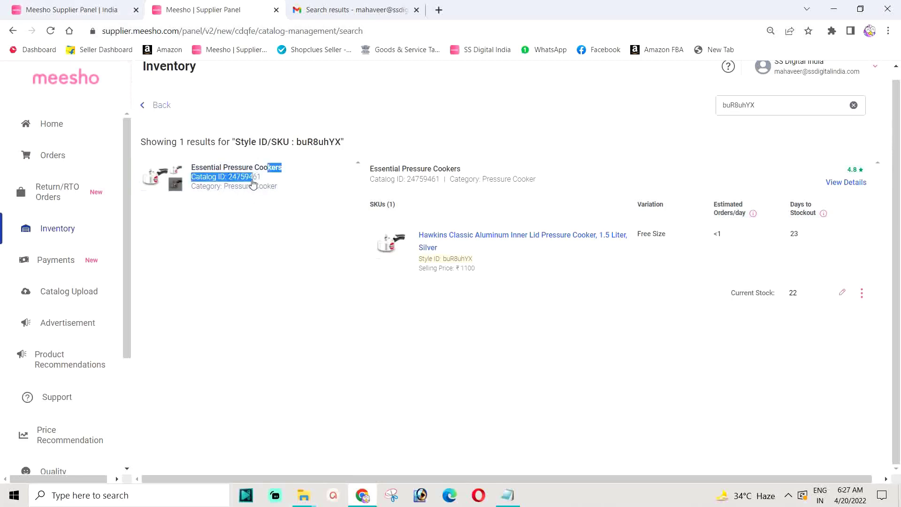
{"action": "left_click", "coordinate": [244, 180]}
{"action": "left_click_drag", "start_coordinate": [253, 182], "coordinate": [228, 182]}
Copy the selected Catalog ID 24759461 to the clipboard.
{"action": "right_click", "coordinate": [237, 183]}
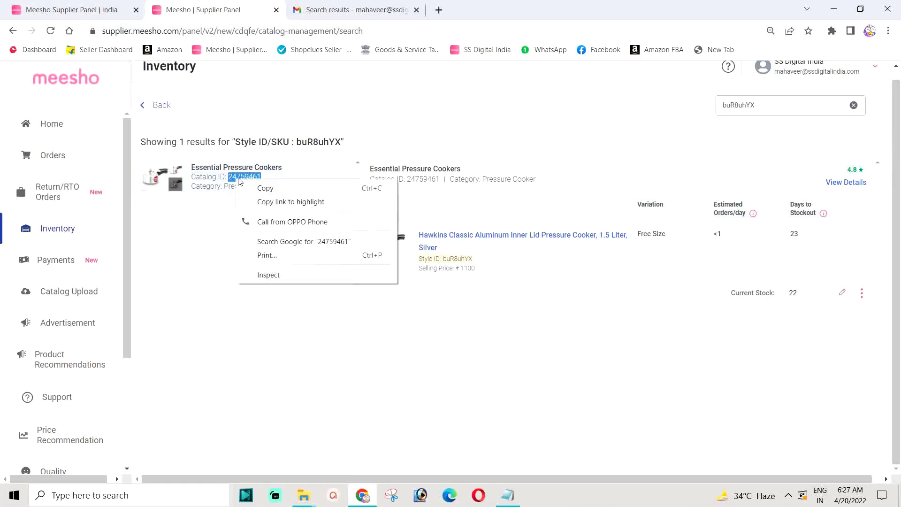
{"action": "left_click", "coordinate": [270, 189]}
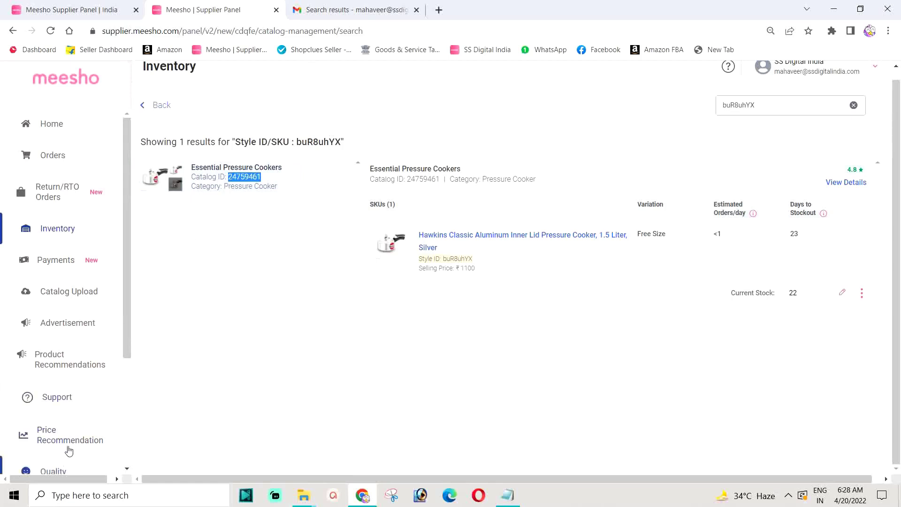
From Support, raise a ticket for 'I want to change product description'.
{"action": "left_click", "coordinate": [55, 401]}
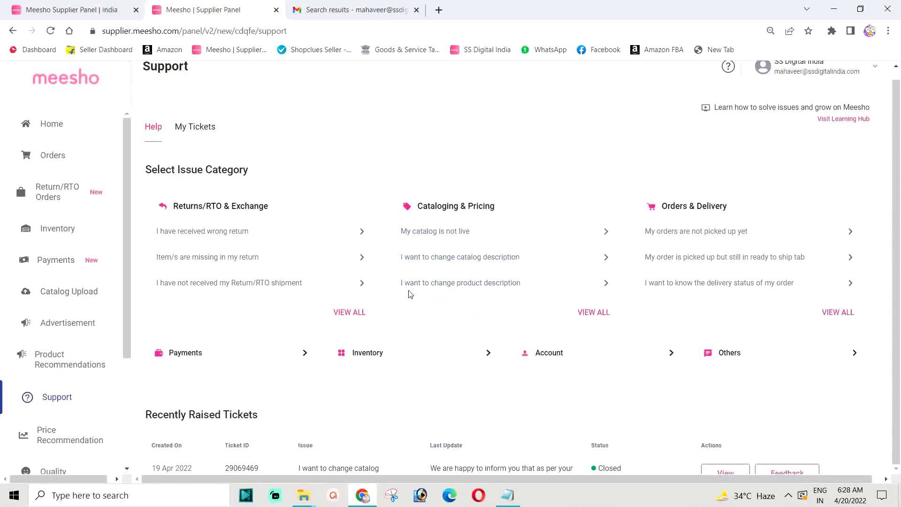
{"action": "left_click", "coordinate": [480, 287]}
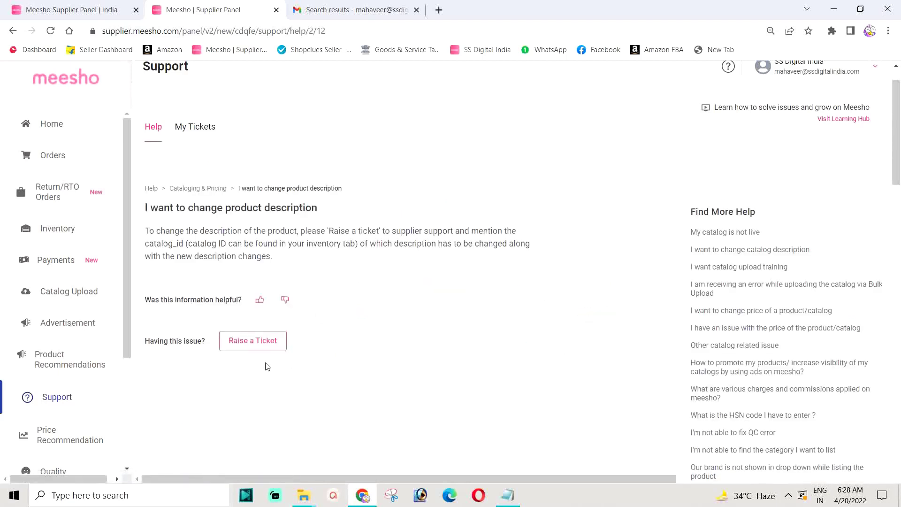
{"action": "left_click", "coordinate": [252, 342]}
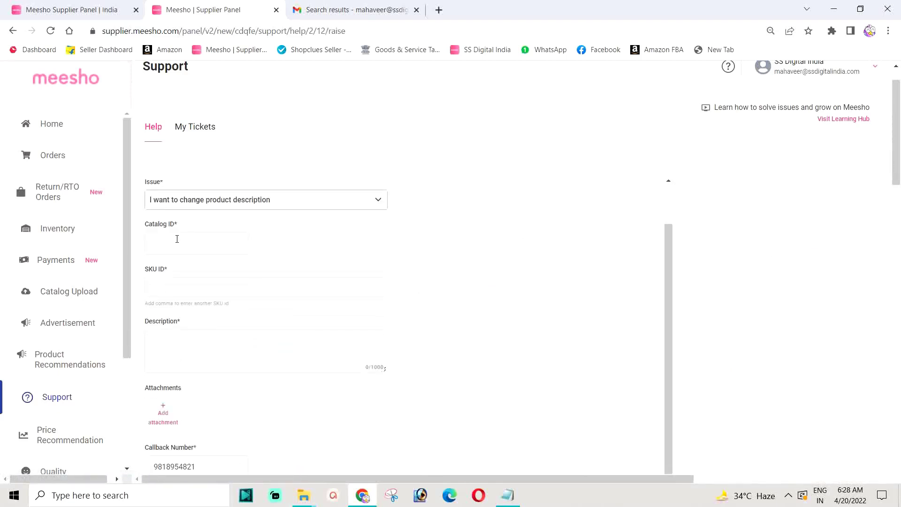
Paste 24759461 into the ticket's Catalog ID field.
{"action": "left_click", "coordinate": [174, 239]}
{"action": "right_click", "coordinate": [171, 240]}
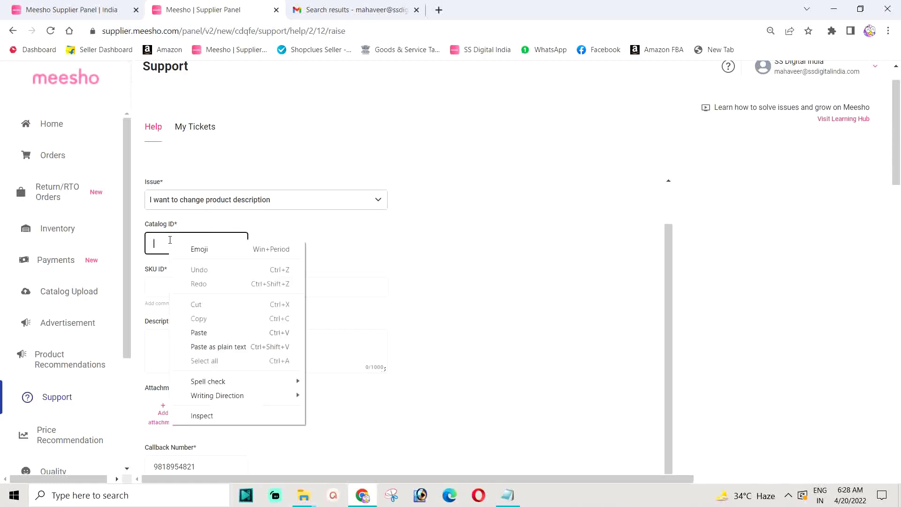
{"action": "left_click", "coordinate": [215, 334]}
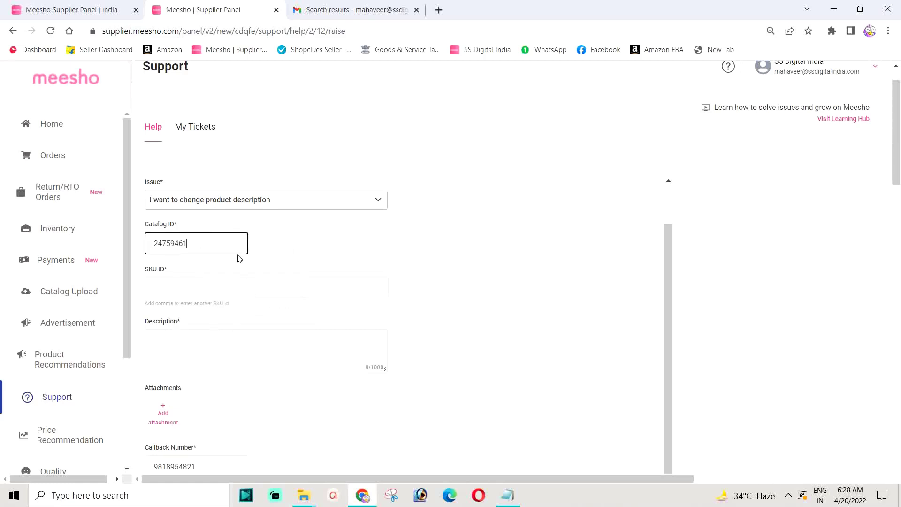
{"action": "left_click", "coordinate": [167, 285]}
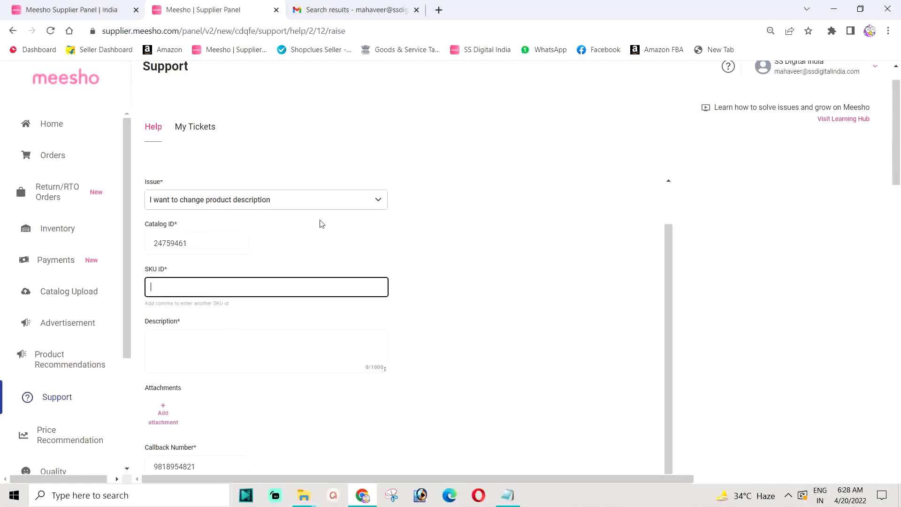
Copy SKU buR8uhYX from the On Hold order and paste it into the ticket's SKU ID.
{"action": "left_click", "coordinate": [61, 9]}
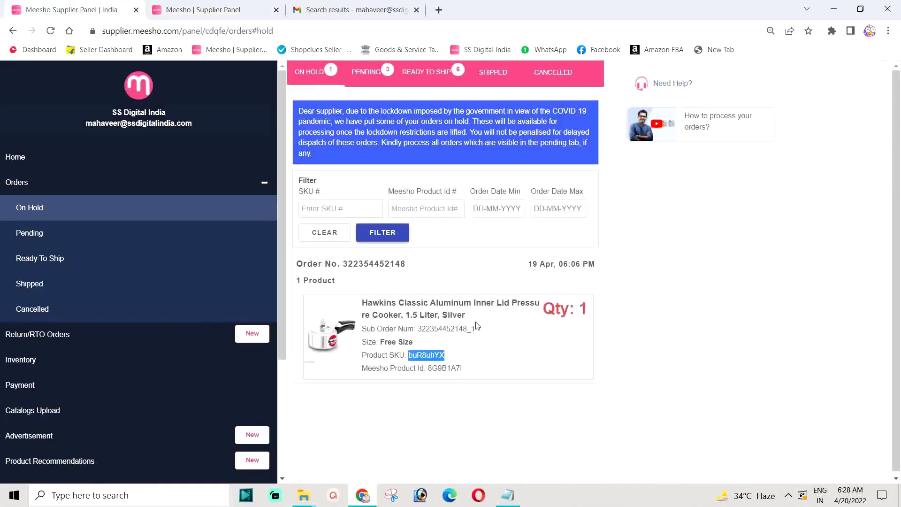
{"action": "right_click", "coordinate": [427, 355]}
{"action": "left_click", "coordinate": [434, 365]}
{"action": "left_click", "coordinate": [214, 9]}
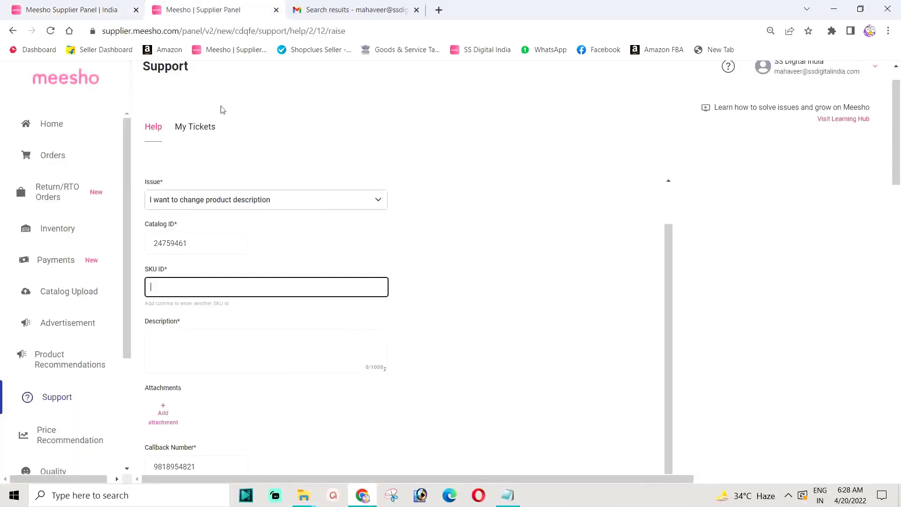
{"action": "right_click", "coordinate": [154, 285]}
{"action": "left_click", "coordinate": [190, 374]}
Write a description requesting the GST slab change from 18% to 12%, then submit the ticket.
{"action": "left_click", "coordinate": [187, 334]}
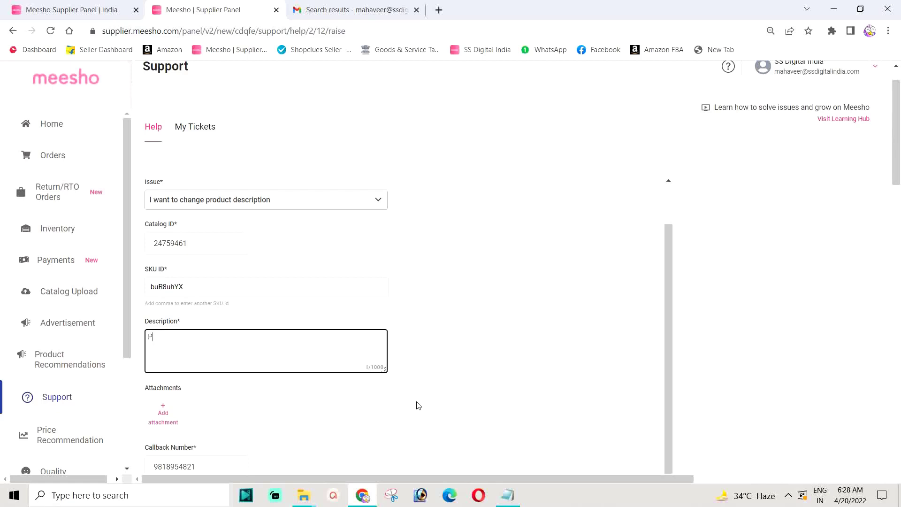
{"action": "type", "text": "ease change GST Slab 18% to 12%"}
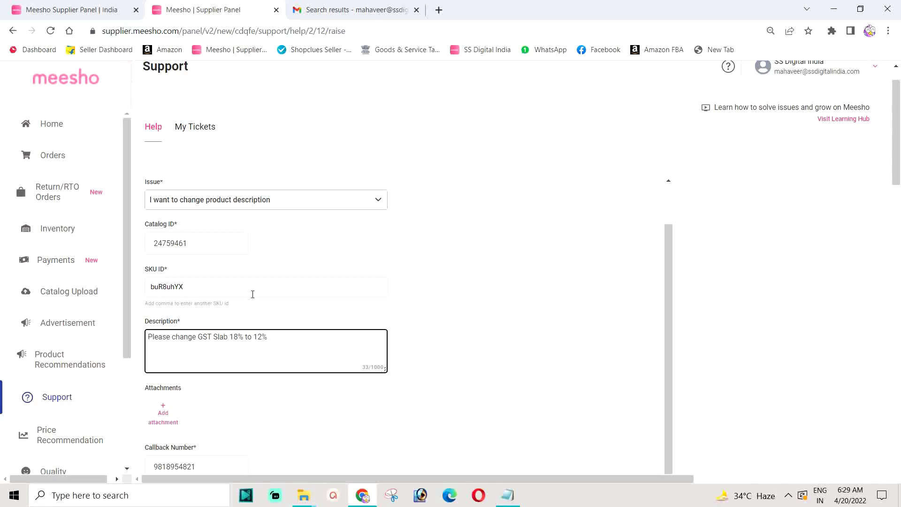
{"action": "scroll", "coordinate": [377, 322], "scroll_direction": "down", "scroll_amount": 1}
{"action": "left_click", "coordinate": [187, 451]}
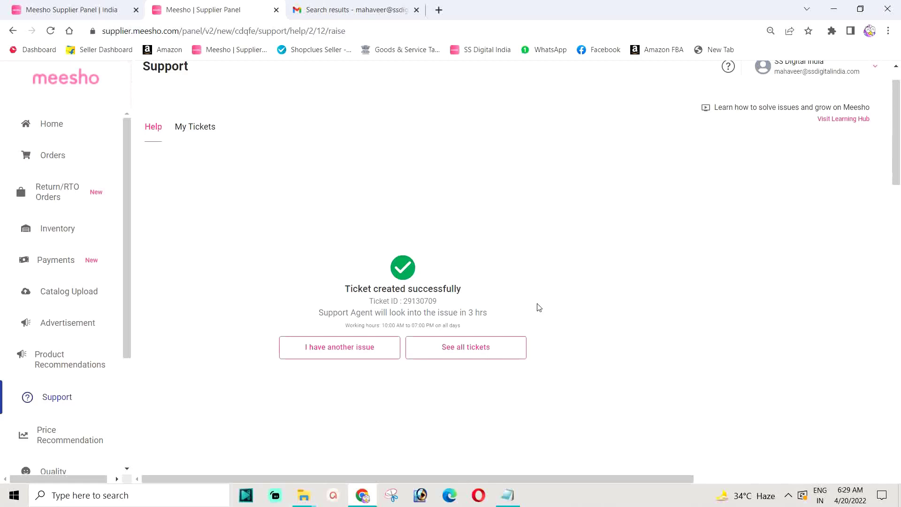
Go from the success screen to the full My Tickets list.
{"action": "left_click", "coordinate": [460, 352]}
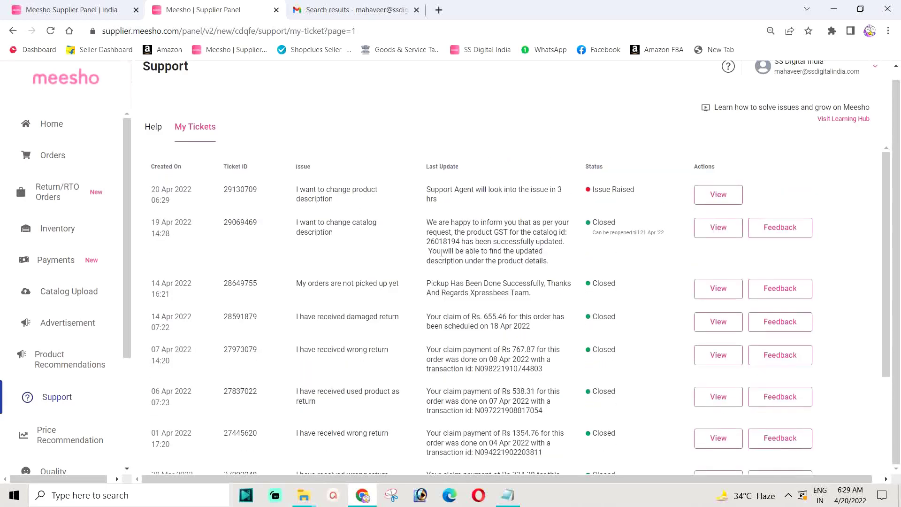
Copy catalog ID 26018194 from the earlier closed GST ticket, view it, then go to Inventory.
{"action": "left_click_drag", "start_coordinate": [457, 242], "coordinate": [428, 245]}
{"action": "right_click", "coordinate": [431, 245]}
{"action": "left_click", "coordinate": [451, 253]}
{"action": "left_click", "coordinate": [451, 234]}
{"action": "left_click", "coordinate": [715, 232]}
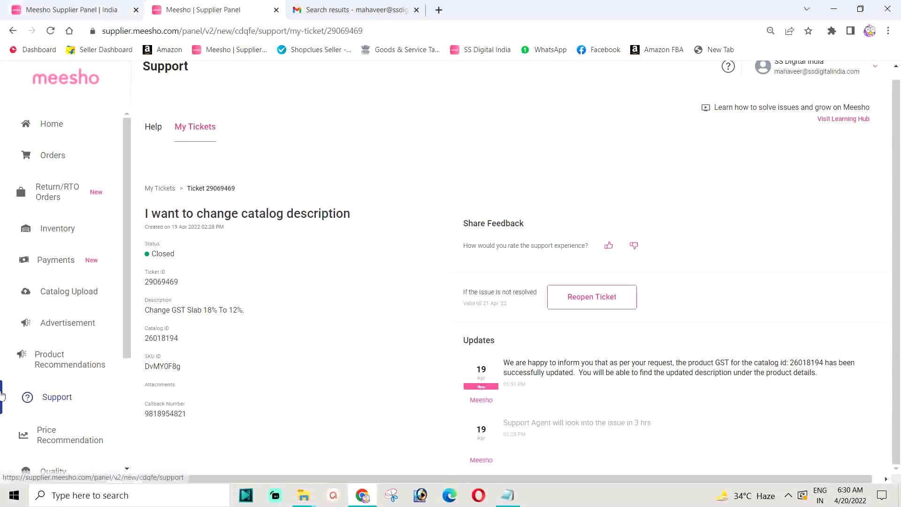
{"action": "left_click", "coordinate": [54, 231]}
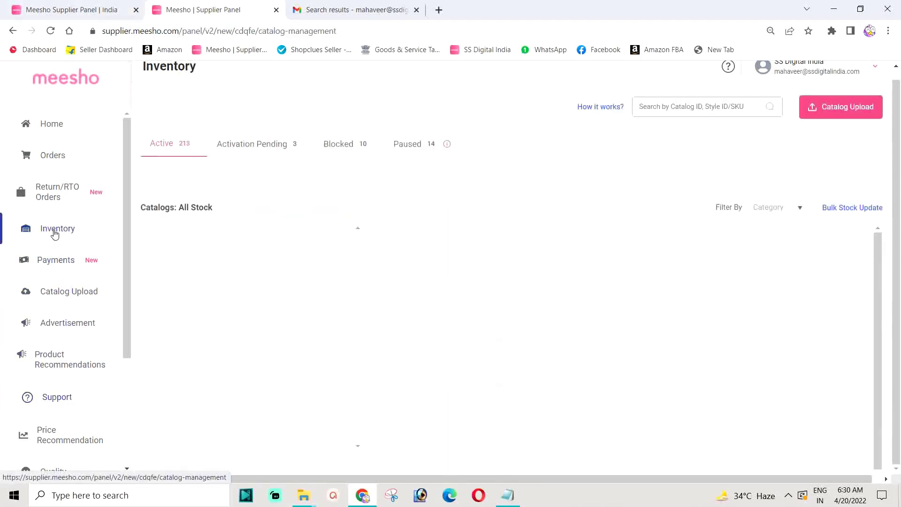
Search Inventory for catalog 26018194 and confirm the Hawkins 2 Litre cooker's Product GST is 12%.
{"action": "left_click", "coordinate": [680, 110]}
{"action": "right_click", "coordinate": [679, 111]}
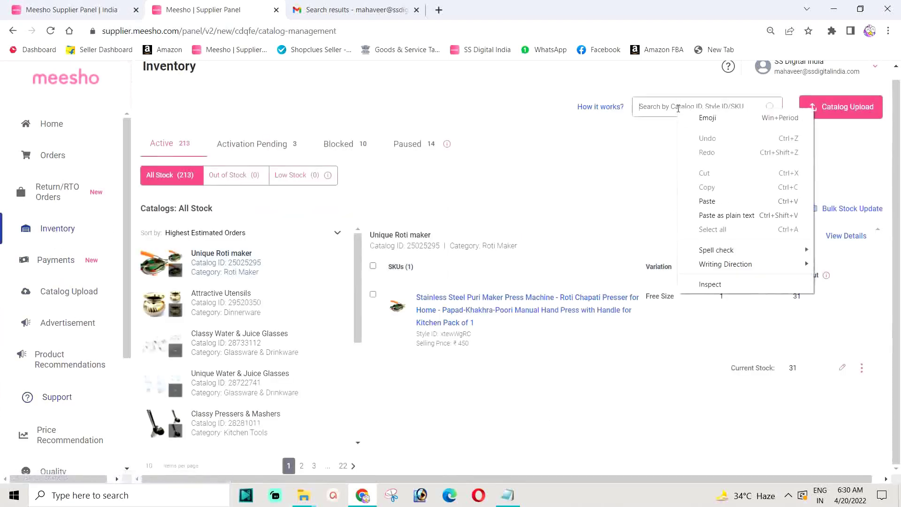
{"action": "left_click", "coordinate": [716, 202]}
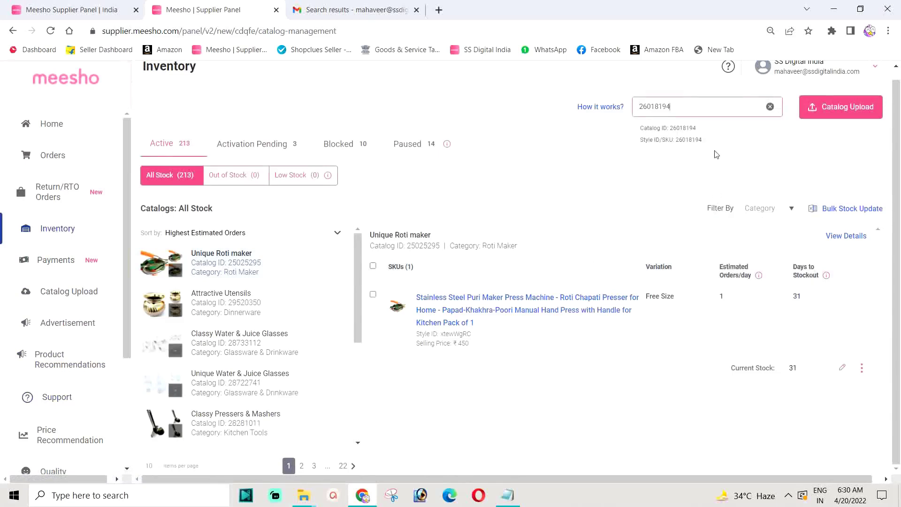
{"action": "left_click", "coordinate": [680, 128]}
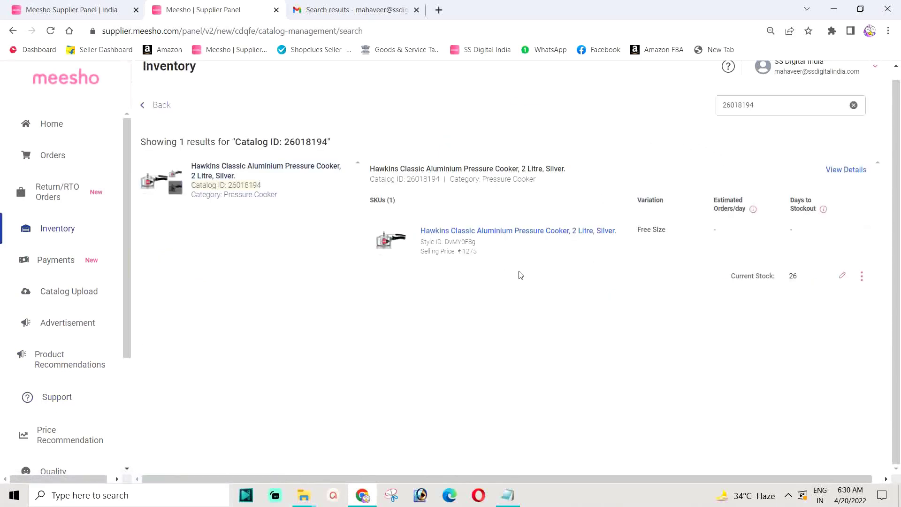
{"action": "left_click", "coordinate": [505, 232]}
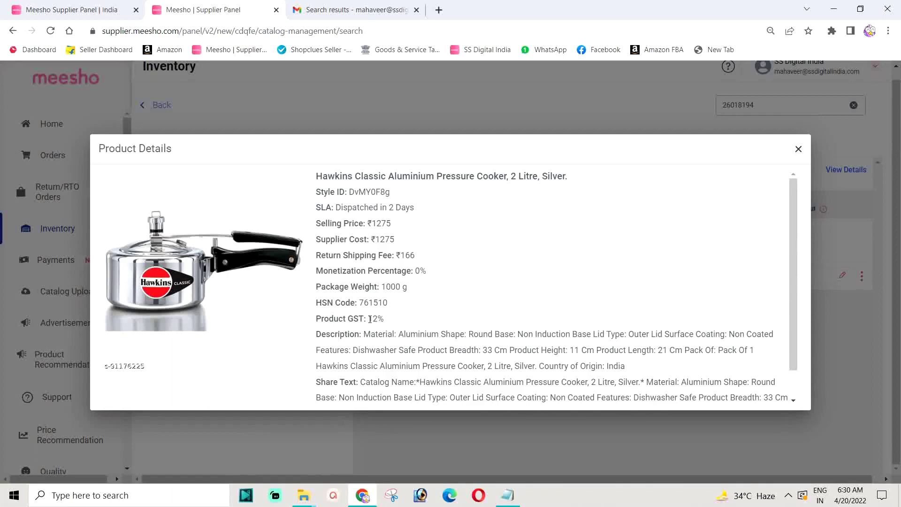
{"action": "left_click_drag", "start_coordinate": [370, 320], "coordinate": [385, 319]}
{"action": "left_click", "coordinate": [799, 151]}
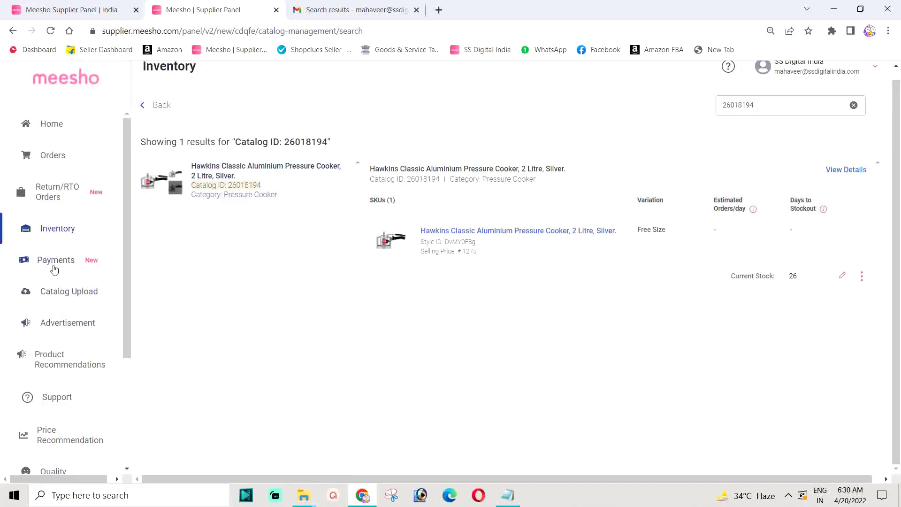
{"action": "left_click", "coordinate": [54, 400]}
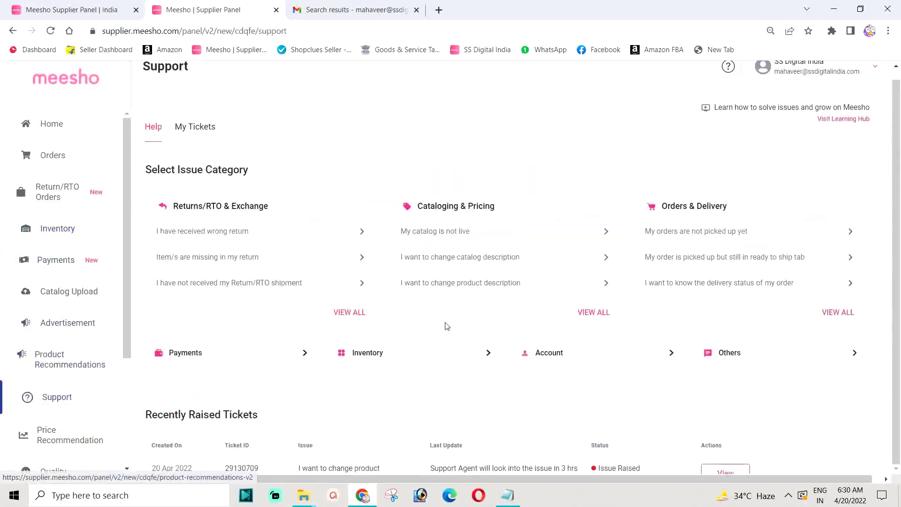
{"action": "scroll", "coordinate": [439, 324], "scroll_direction": "down", "scroll_amount": 3}
{"action": "left_click", "coordinate": [711, 360]}
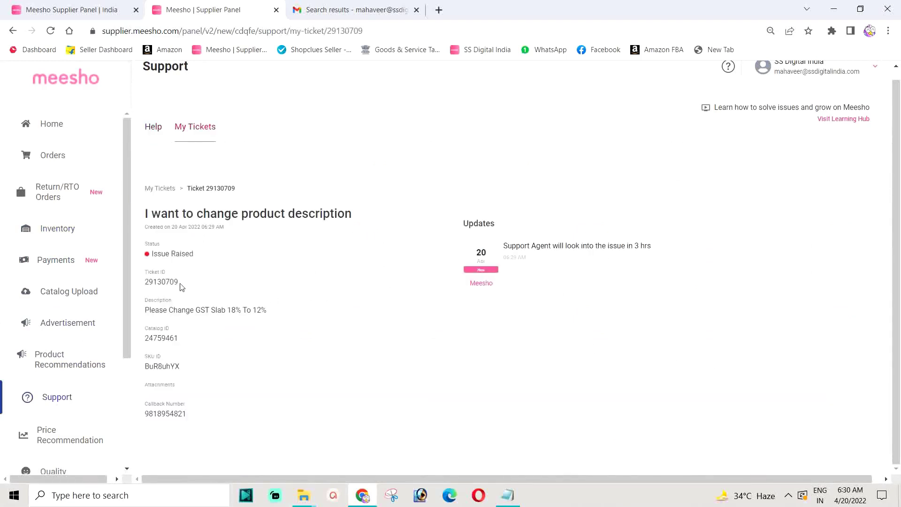
{"action": "left_click_drag", "start_coordinate": [182, 284], "coordinate": [146, 283]}
{"action": "right_click", "coordinate": [155, 283]}
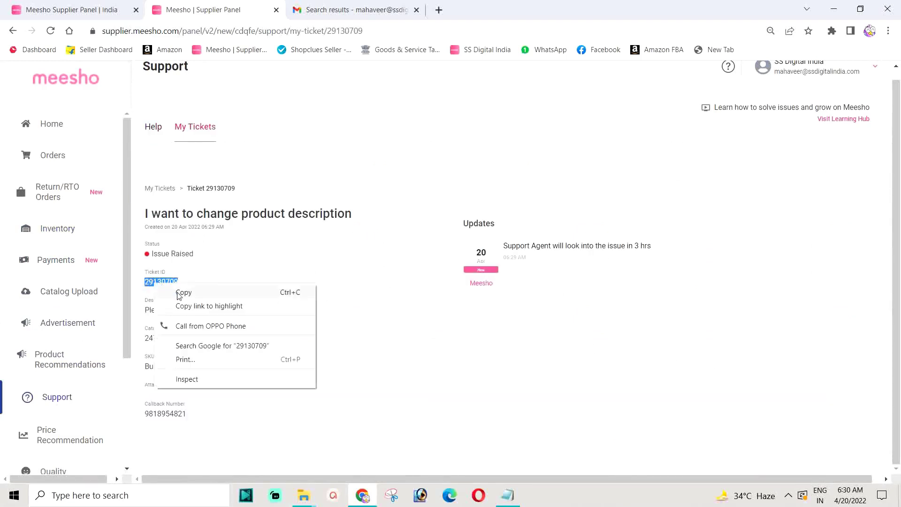
{"action": "left_click", "coordinate": [180, 294]}
{"action": "left_click", "coordinate": [55, 230]}
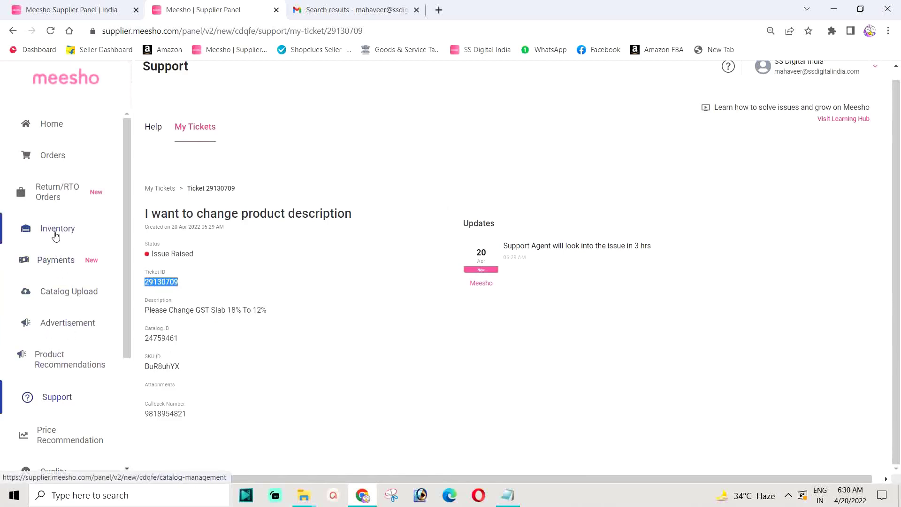
{"action": "right_click", "coordinate": [673, 106]}
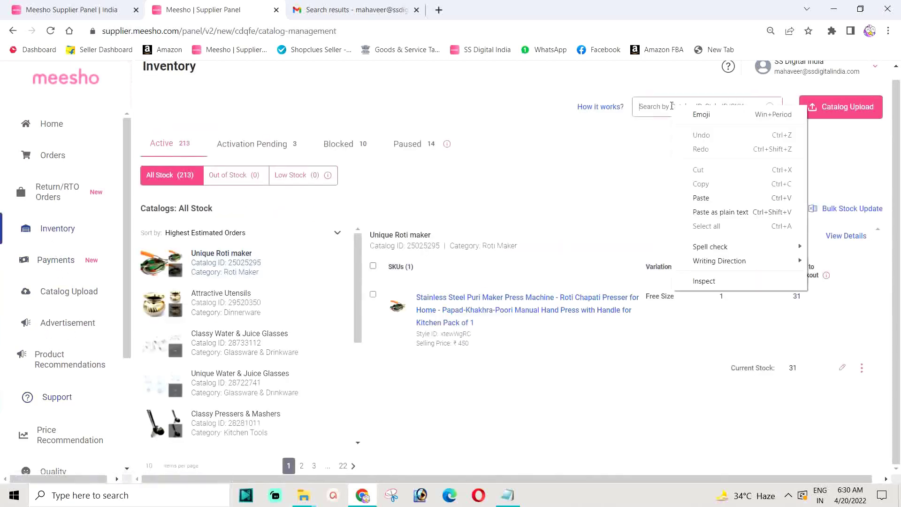
{"action": "left_click", "coordinate": [702, 197]}
{"action": "left_click", "coordinate": [683, 133]}
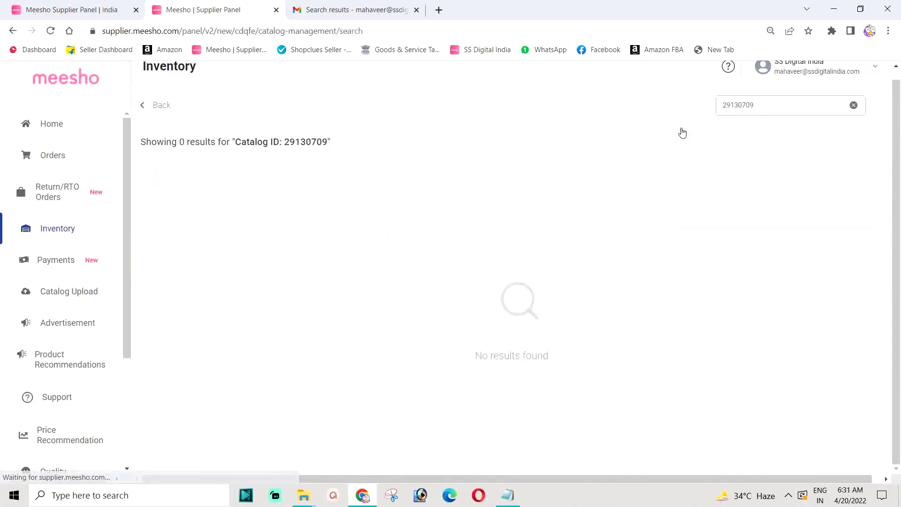
{"action": "left_click", "coordinate": [764, 111]}
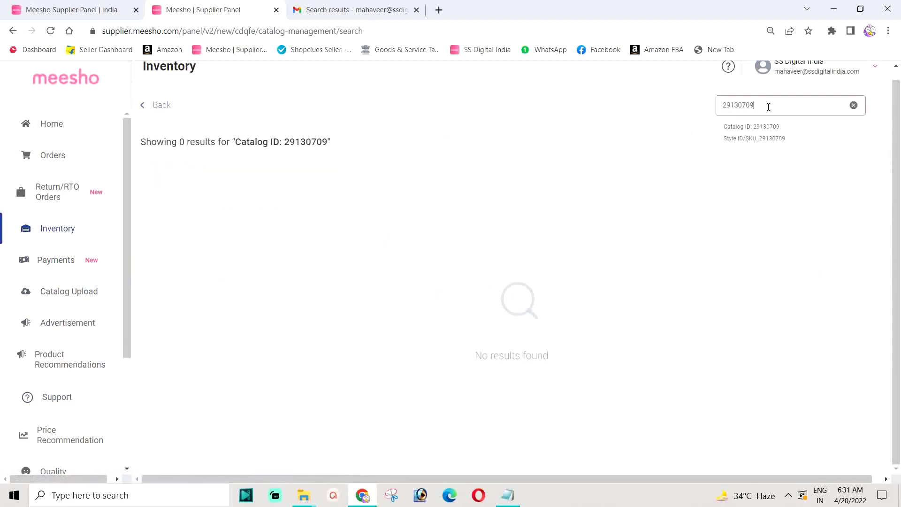
{"action": "left_click", "coordinate": [772, 140]}
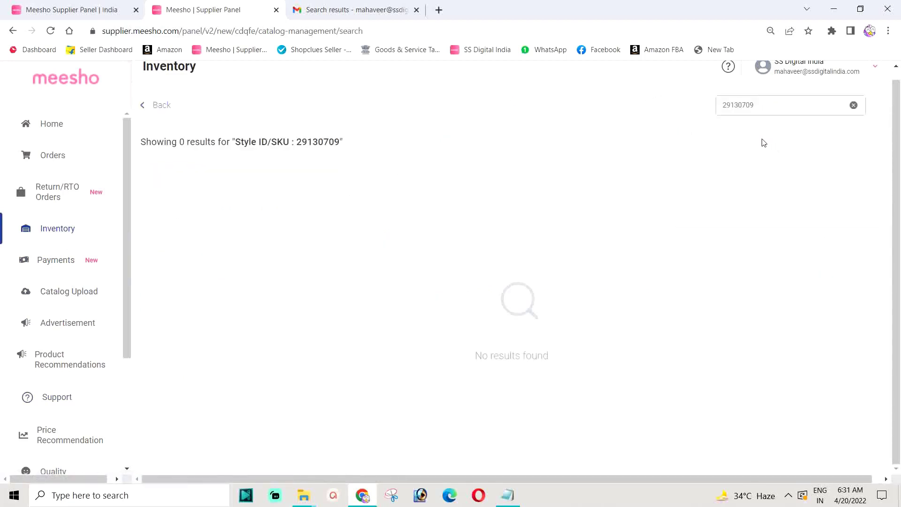
{"action": "left_click", "coordinate": [793, 107]}
{"action": "left_click", "coordinate": [741, 126]}
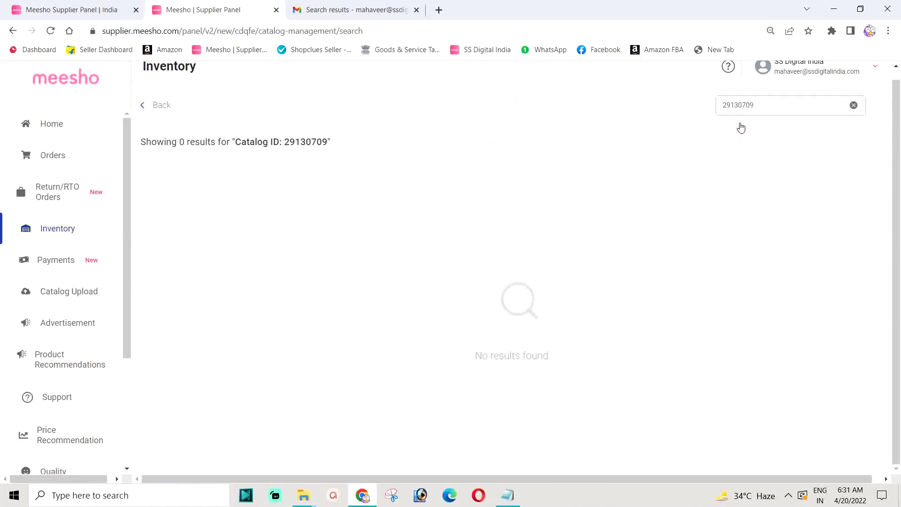
{"action": "left_click", "coordinate": [55, 263]}
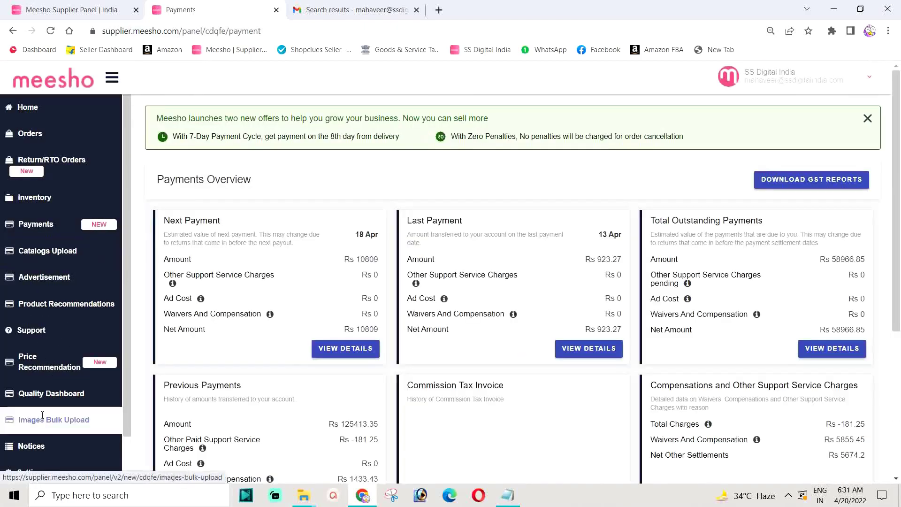
{"action": "left_click", "coordinate": [49, 201]}
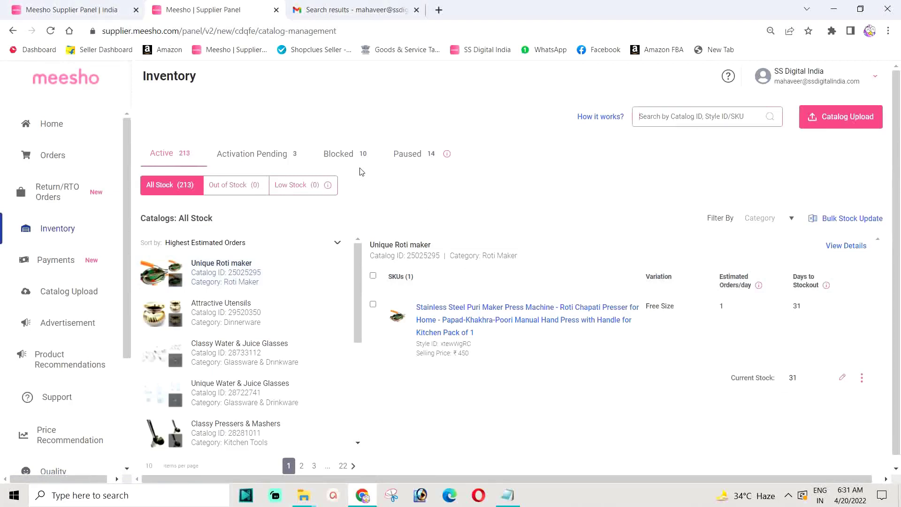
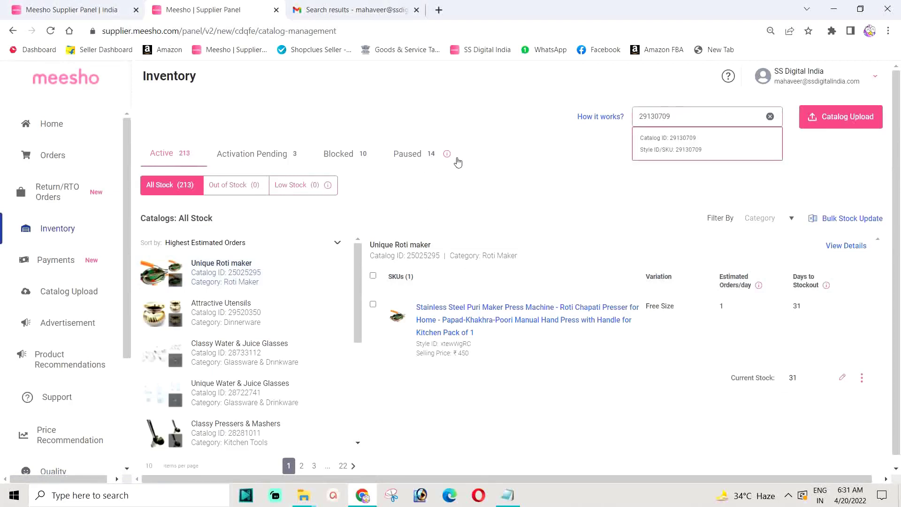
Search Inventory for the pasted catalog ID, then page through the full catalog list to page 3.
{"action": "left_click", "coordinate": [671, 138]}
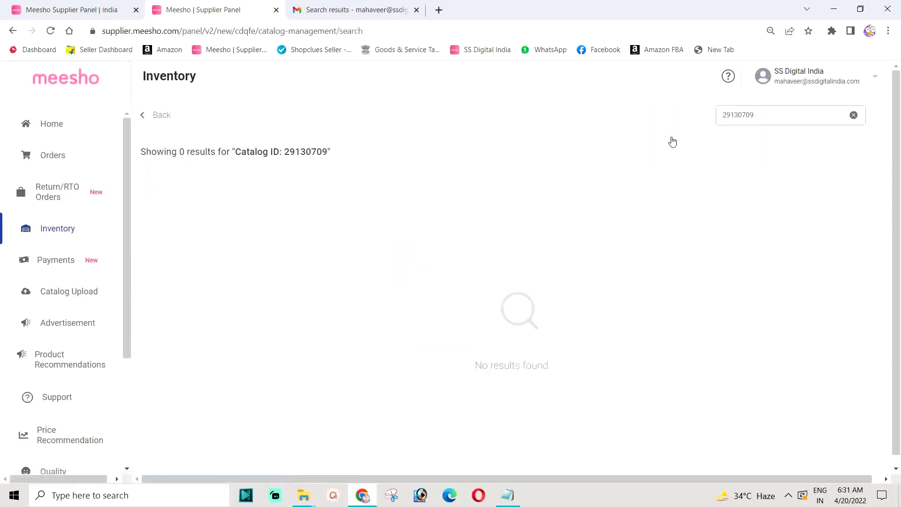
{"action": "left_click", "coordinate": [55, 237]}
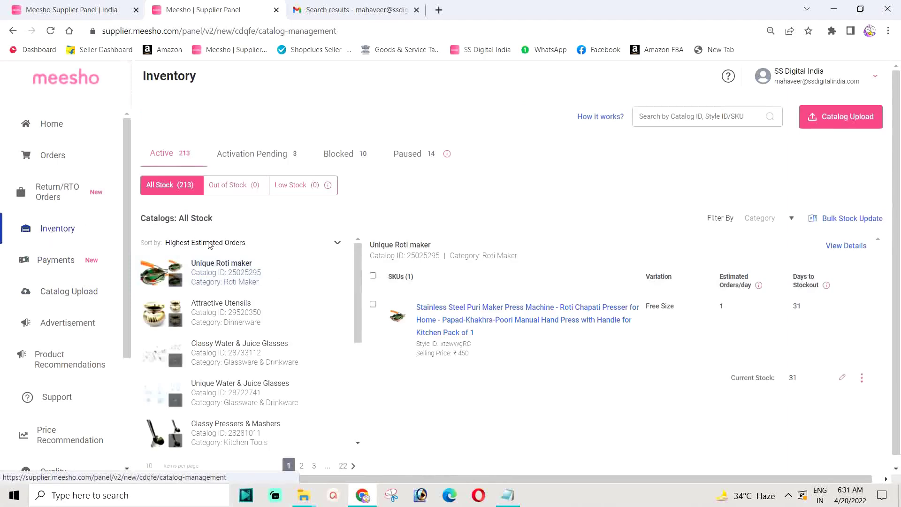
{"action": "scroll", "coordinate": [237, 301], "scroll_direction": "down", "scroll_amount": 3}
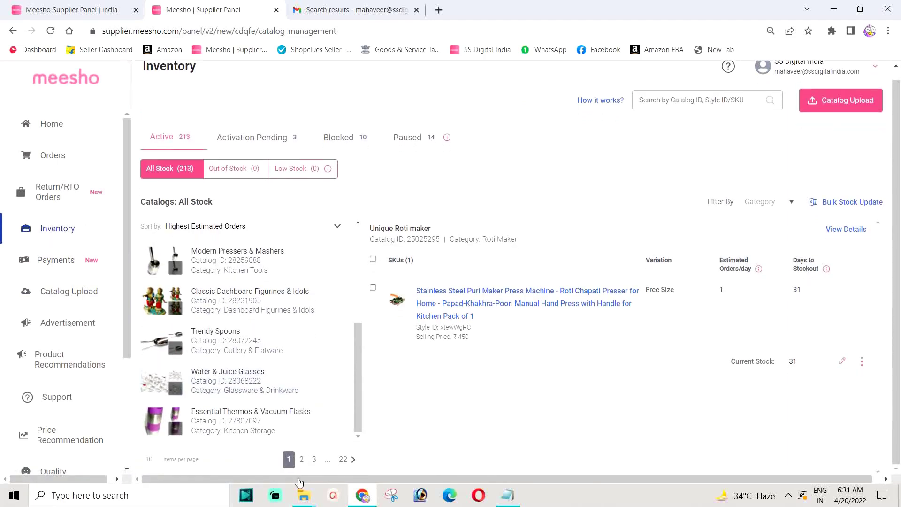
{"action": "left_click", "coordinate": [301, 460]}
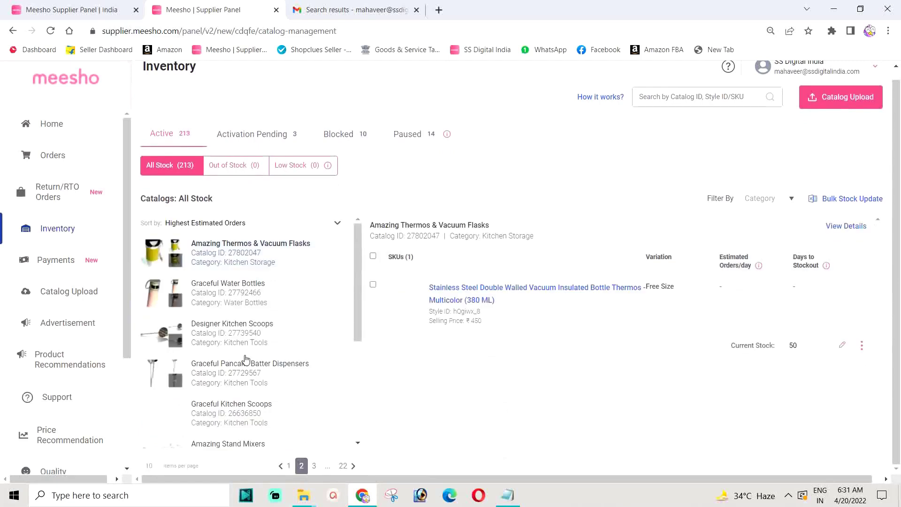
{"action": "scroll", "coordinate": [263, 367], "scroll_direction": "down", "scroll_amount": 4}
{"action": "scroll", "coordinate": [260, 360], "scroll_direction": "down", "scroll_amount": 1}
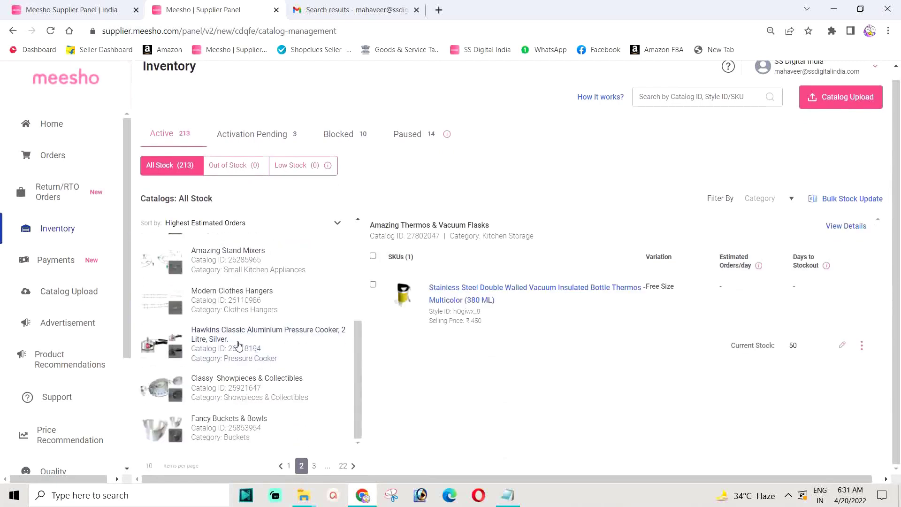
{"action": "left_click", "coordinate": [313, 465]}
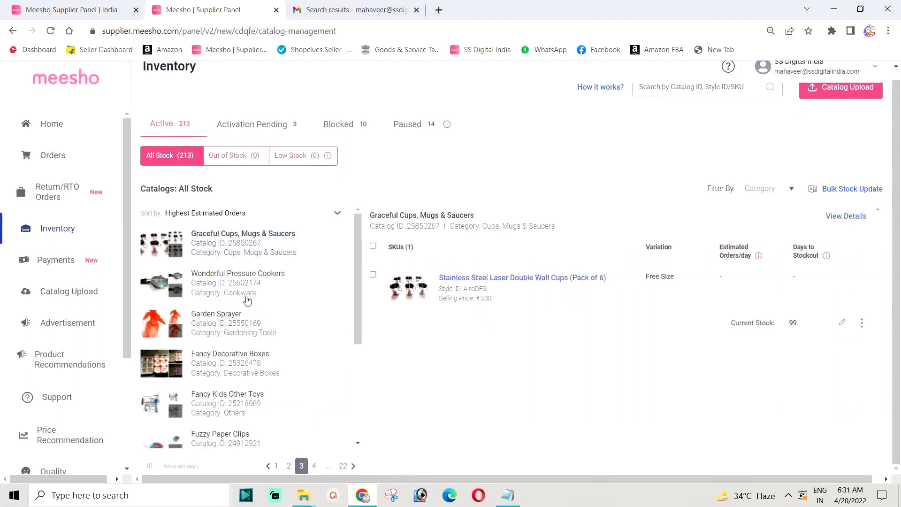
Copy SKU buR8uhYX from the on-hold order in the Orders tab and return to Inventory.
{"action": "key", "text": "ctrl+shift+Tab"}
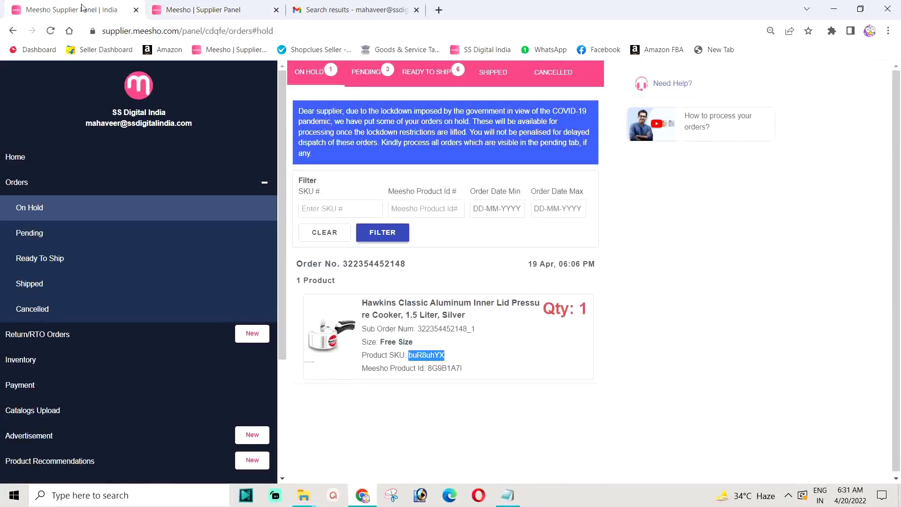
{"action": "right_click", "coordinate": [430, 357]}
{"action": "left_click", "coordinate": [444, 365]}
{"action": "left_click", "coordinate": [214, 8]}
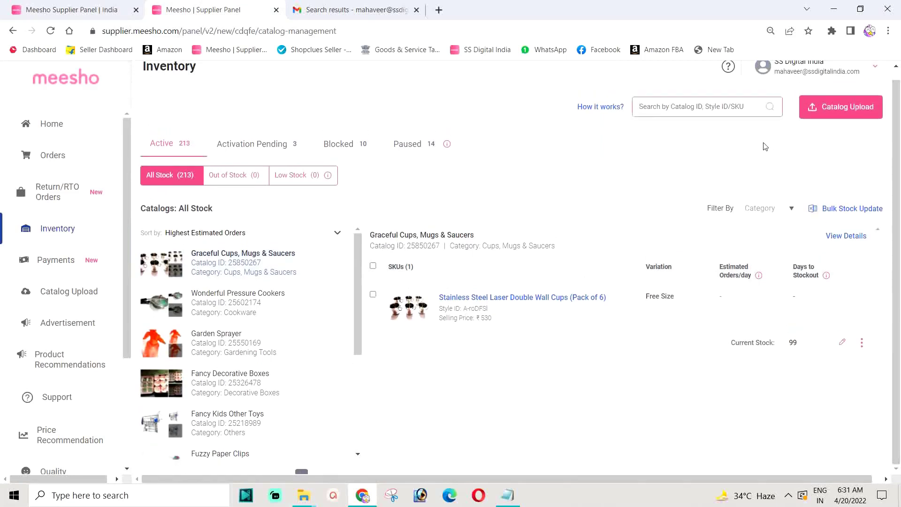
Search Inventory for Style ID buR8uhYX.
{"action": "right_click", "coordinate": [662, 107]}
{"action": "left_click", "coordinate": [694, 198]}
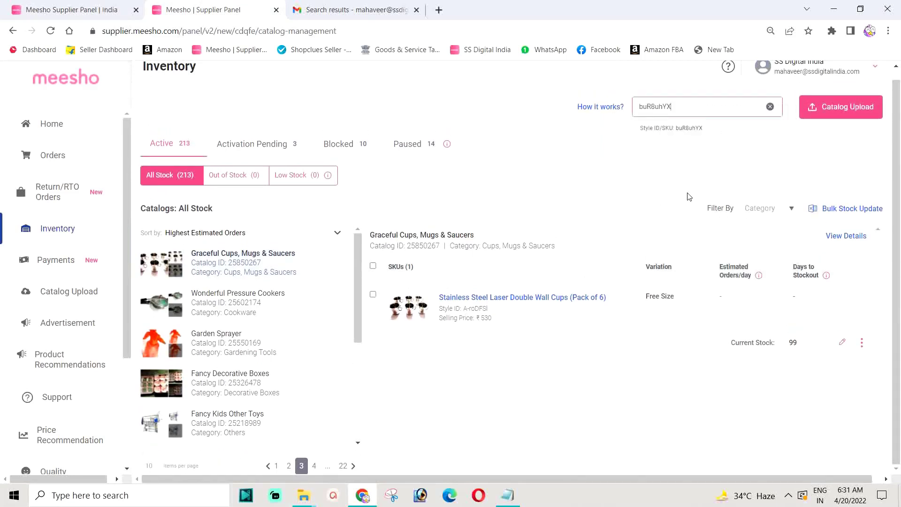
{"action": "left_click", "coordinate": [686, 132]}
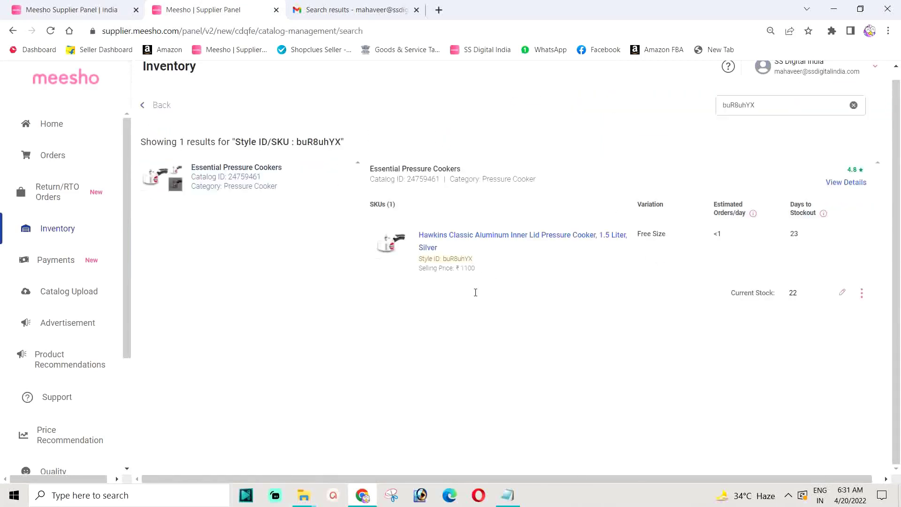
Confirm the Hawkins pressure cooker's Product GST is 18%, then go to Support.
{"action": "left_click", "coordinate": [505, 239]}
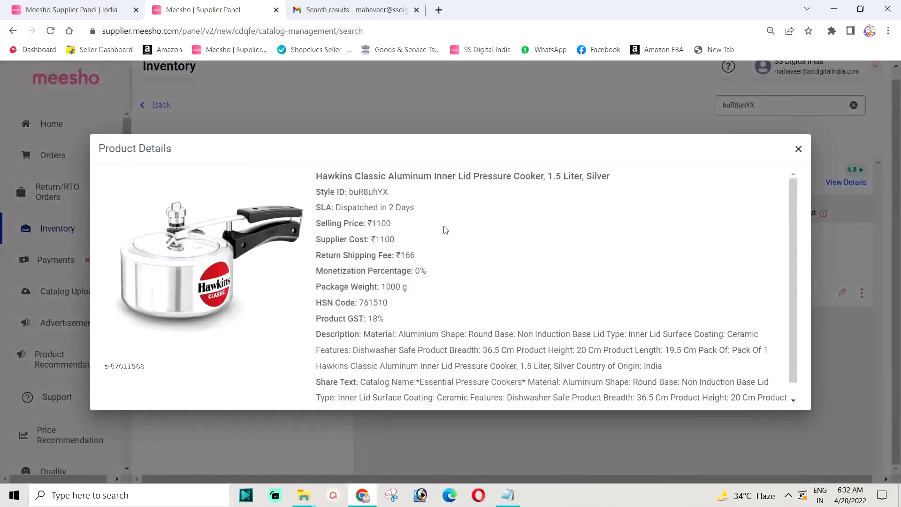
{"action": "left_click_drag", "start_coordinate": [385, 319], "coordinate": [369, 319]}
{"action": "left_click", "coordinate": [370, 320]}
{"action": "left_click", "coordinate": [798, 150]}
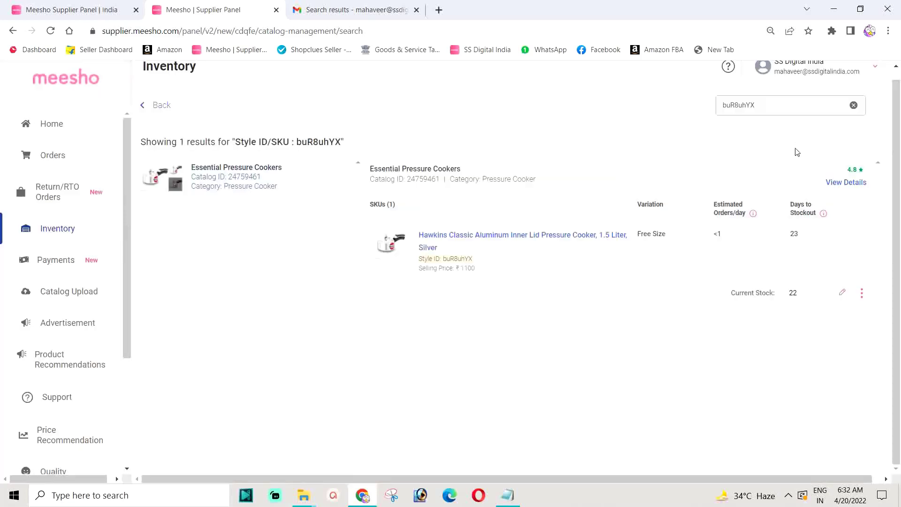
{"action": "left_click", "coordinate": [47, 399]}
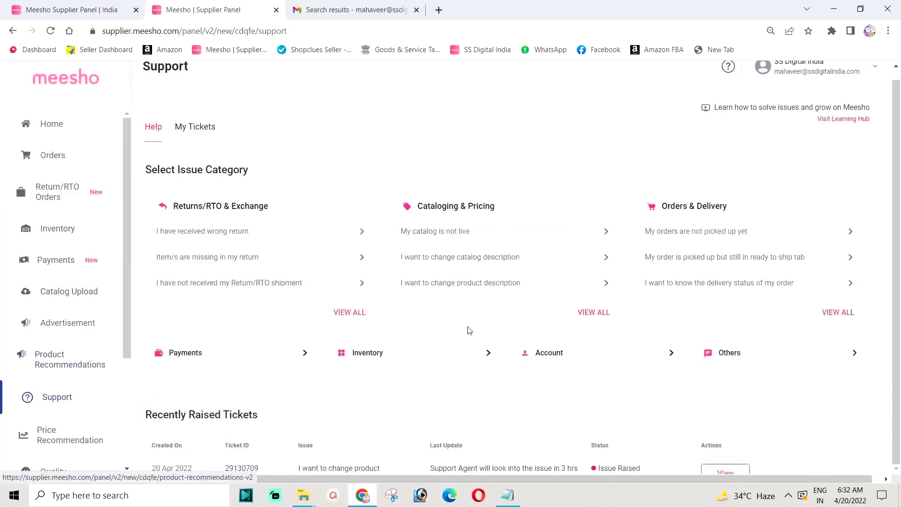
{"action": "scroll", "coordinate": [474, 332], "scroll_direction": "down", "scroll_amount": 2}
{"action": "scroll", "coordinate": [614, 334], "scroll_direction": "down", "scroll_amount": 1}
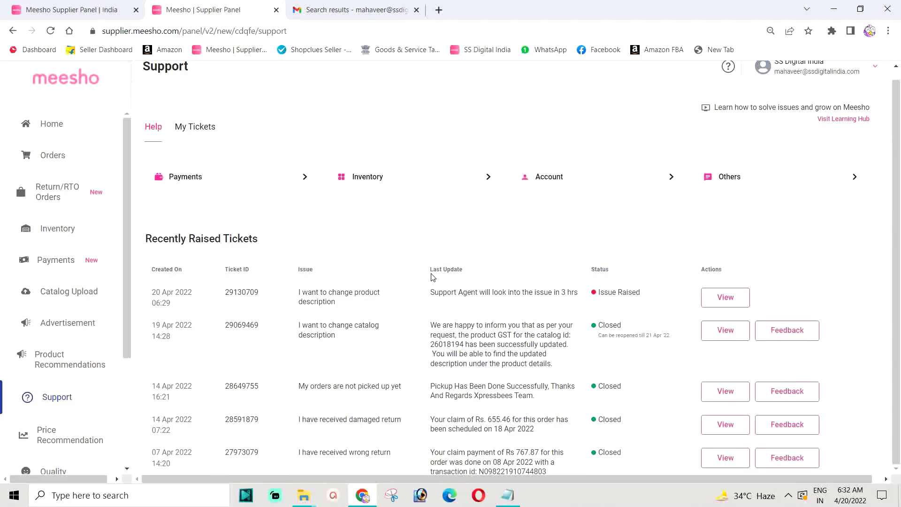
{"action": "scroll", "coordinate": [481, 301], "scroll_direction": "down", "scroll_amount": 2}
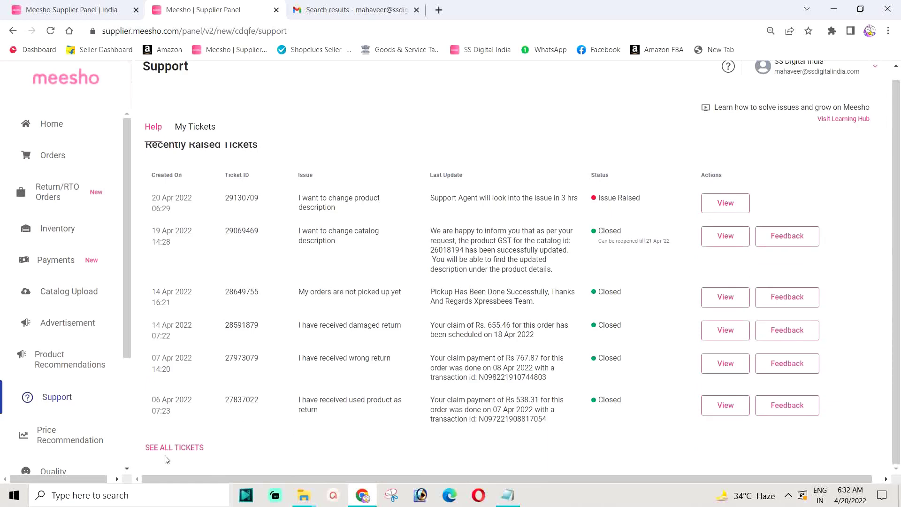
Open the full My Tickets list and review claim amounts 1354, 538.31, 767.87 and 655.46.
{"action": "left_click", "coordinate": [178, 452]}
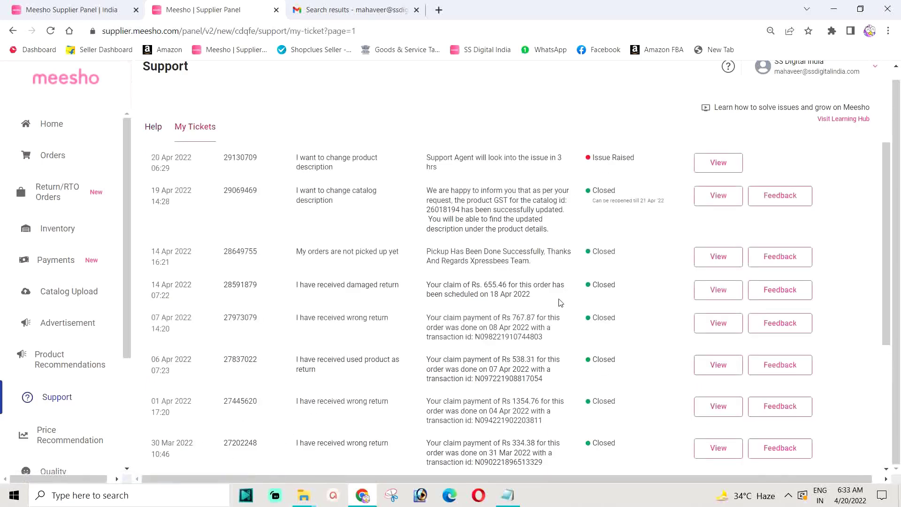
{"action": "scroll", "coordinate": [540, 282], "scroll_direction": "down", "scroll_amount": 3}
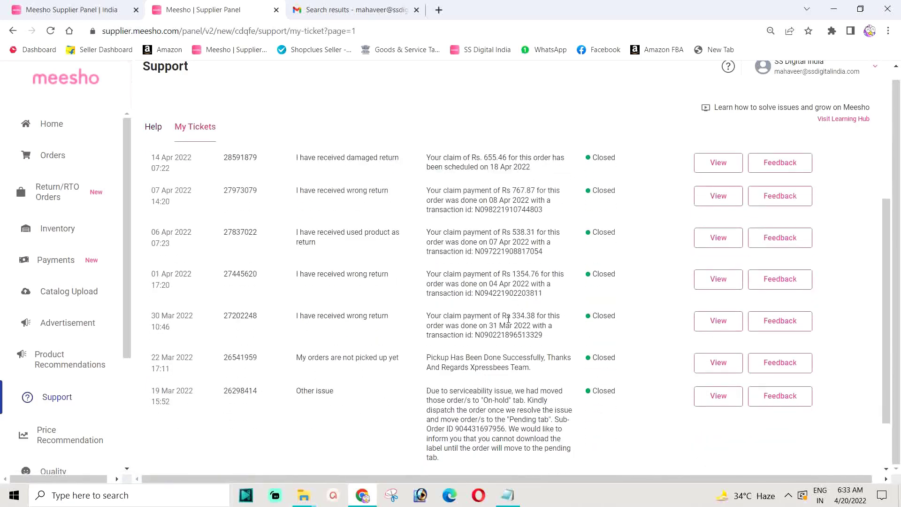
{"action": "scroll", "coordinate": [509, 317], "scroll_direction": "down", "scroll_amount": 1}
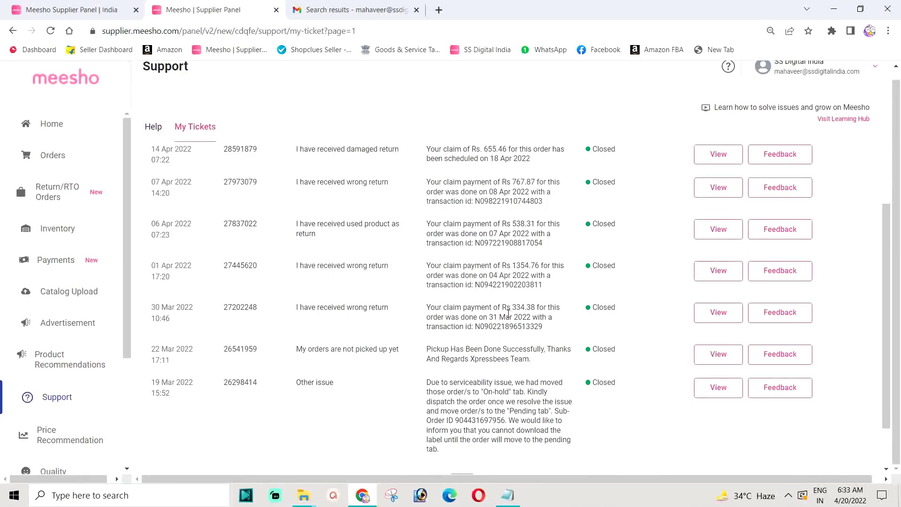
{"action": "scroll", "coordinate": [513, 311], "scroll_direction": "up", "scroll_amount": 3}
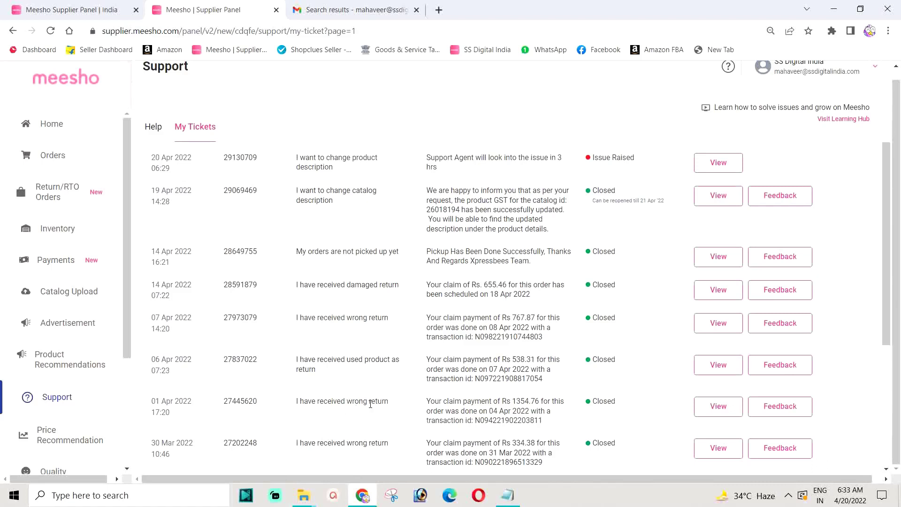
{"action": "left_click_drag", "start_coordinate": [299, 401], "coordinate": [395, 400]}
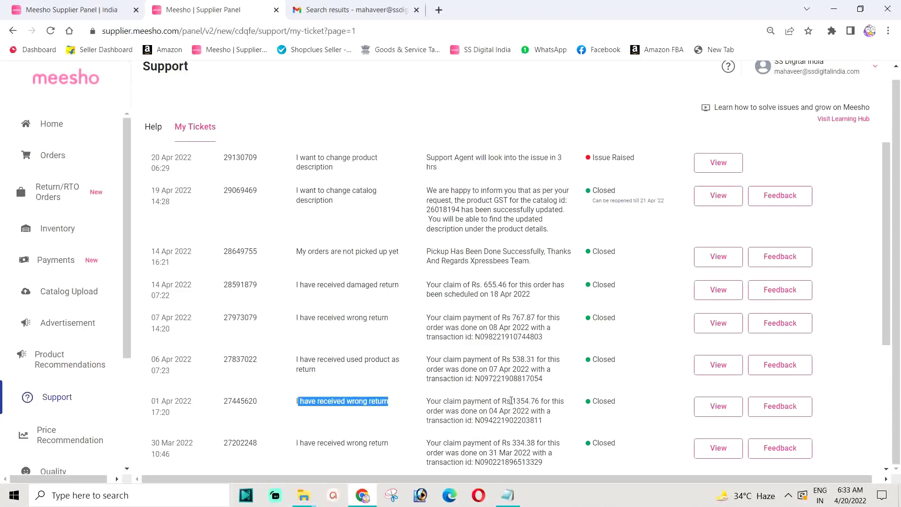
{"action": "left_click_drag", "start_coordinate": [511, 402], "coordinate": [531, 402]}
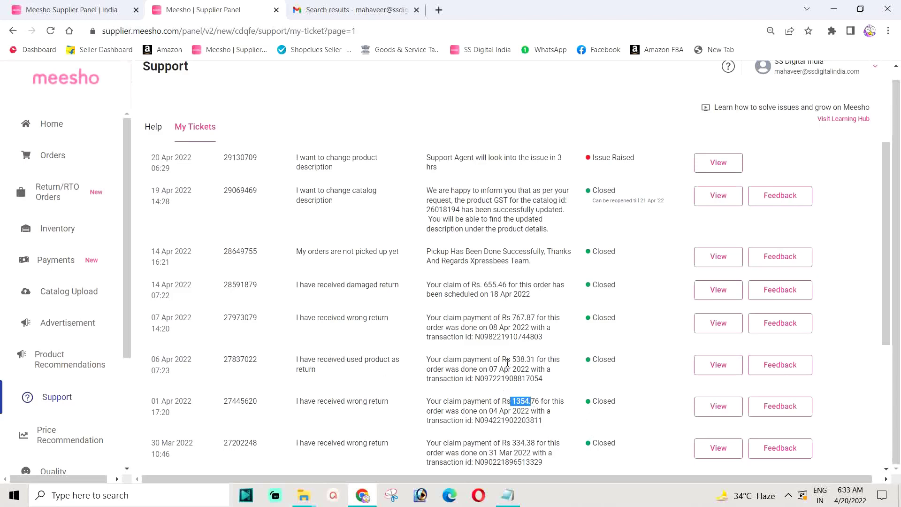
{"action": "left_click_drag", "start_coordinate": [507, 359], "coordinate": [538, 360]}
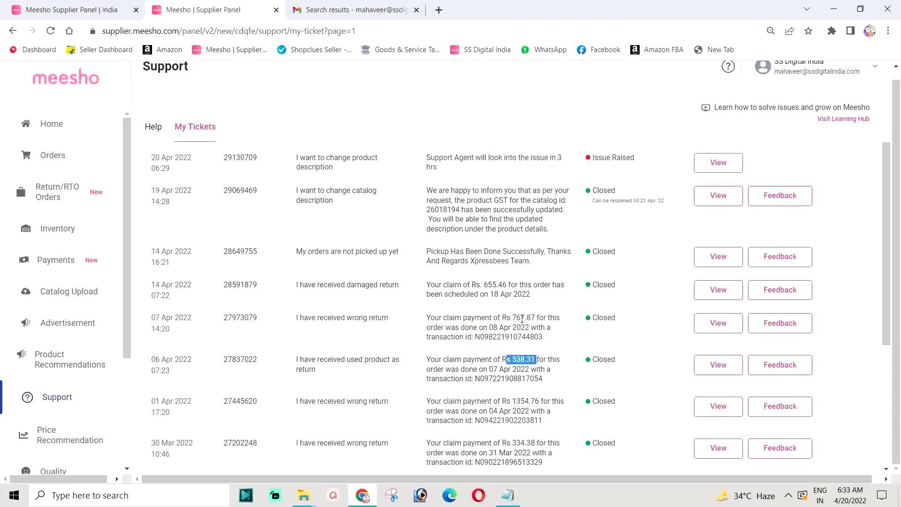
{"action": "left_click_drag", "start_coordinate": [510, 317], "coordinate": [538, 318]}
{"action": "left_click_drag", "start_coordinate": [480, 284], "coordinate": [511, 284]}
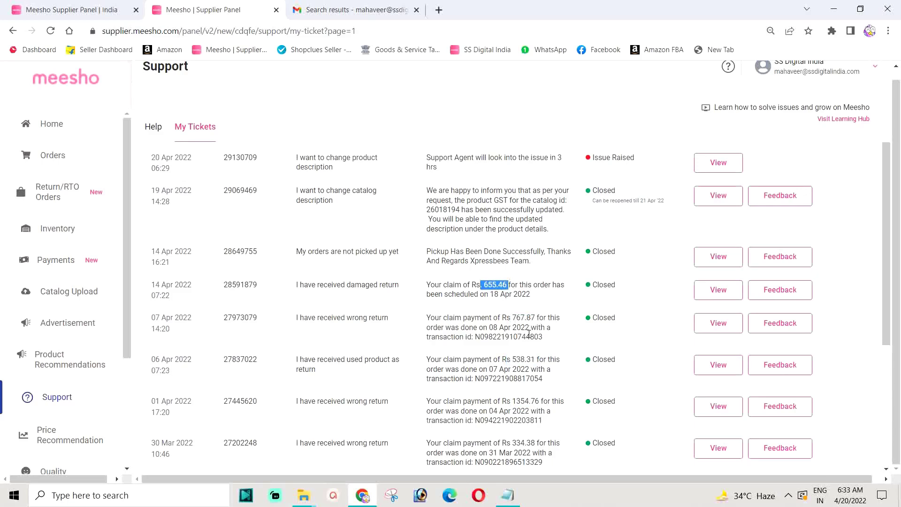
Check the 30 Mar claim, then open the 14 Apr damaged-return ticket with the 655.46 claim.
{"action": "scroll", "coordinate": [528, 336], "scroll_direction": "down", "scroll_amount": 3}
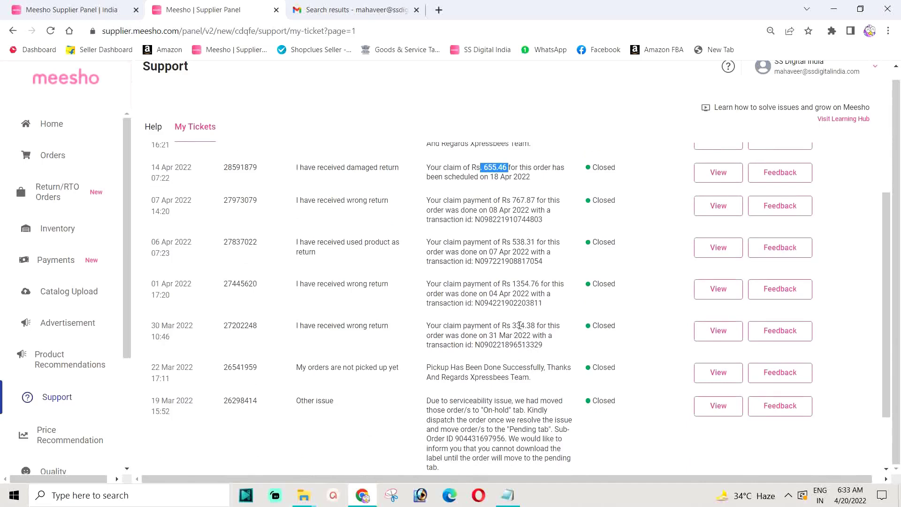
{"action": "left_click_drag", "start_coordinate": [512, 326], "coordinate": [526, 324]}
{"action": "scroll", "coordinate": [462, 299], "scroll_direction": "up", "scroll_amount": 1}
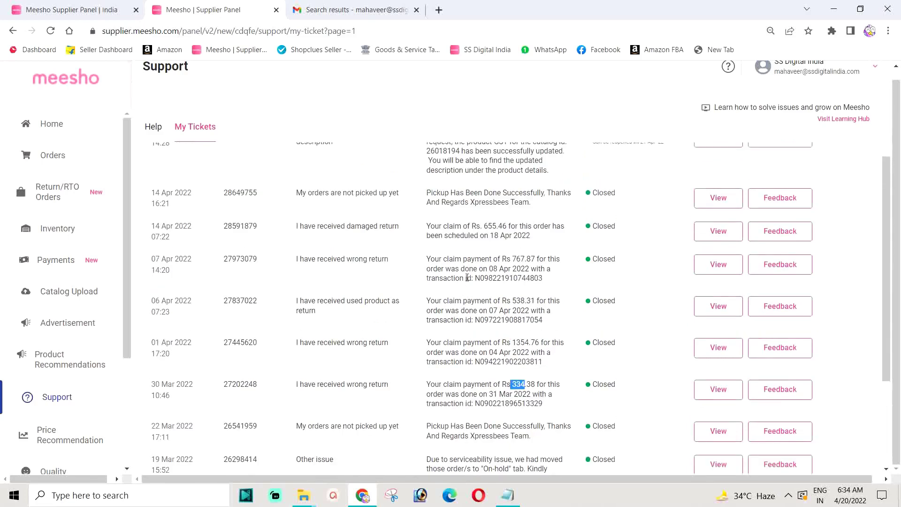
{"action": "scroll", "coordinate": [467, 277], "scroll_direction": "up", "scroll_amount": 1}
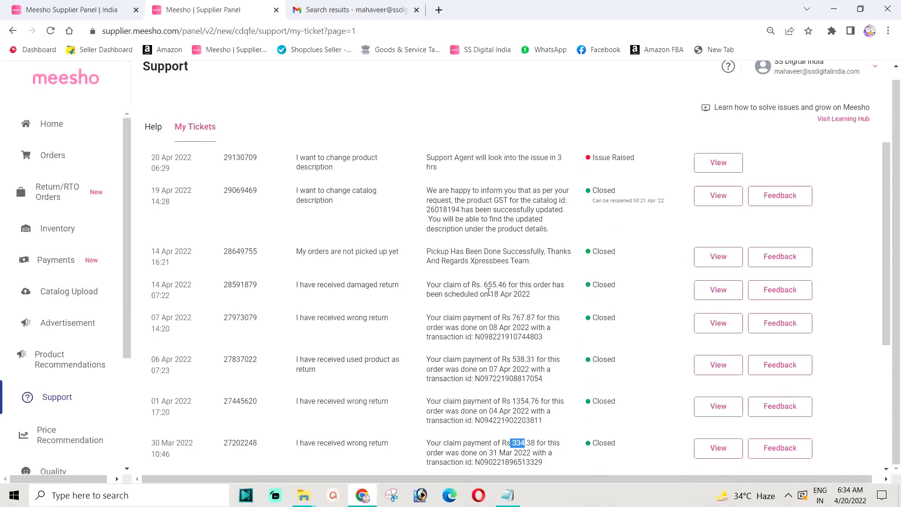
{"action": "left_click_drag", "start_coordinate": [480, 285], "coordinate": [507, 286]}
{"action": "left_click", "coordinate": [718, 296]}
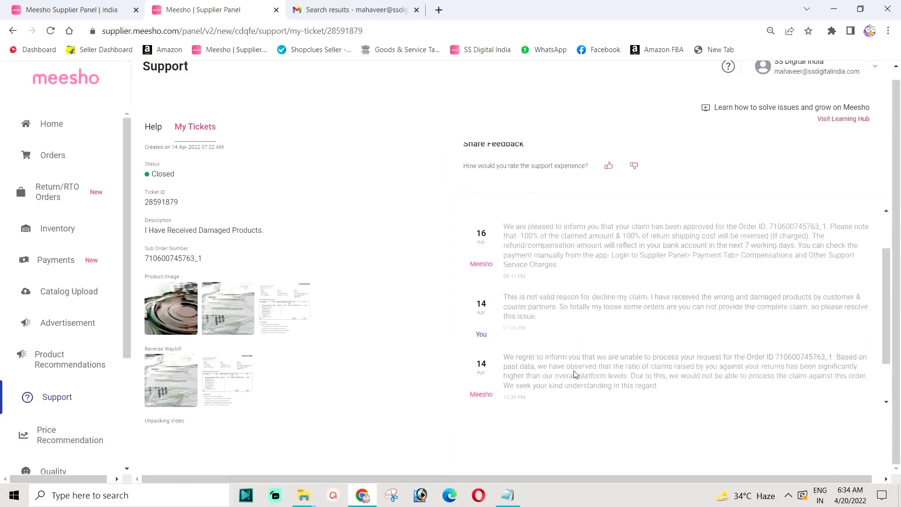
{"action": "scroll", "coordinate": [517, 341], "scroll_direction": "down", "scroll_amount": 1}
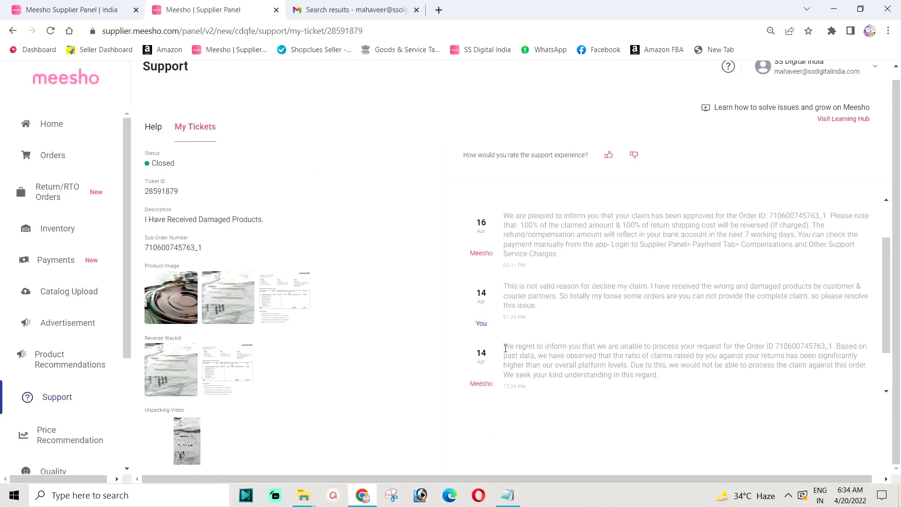
{"action": "left_click_drag", "start_coordinate": [505, 348], "coordinate": [835, 343]}
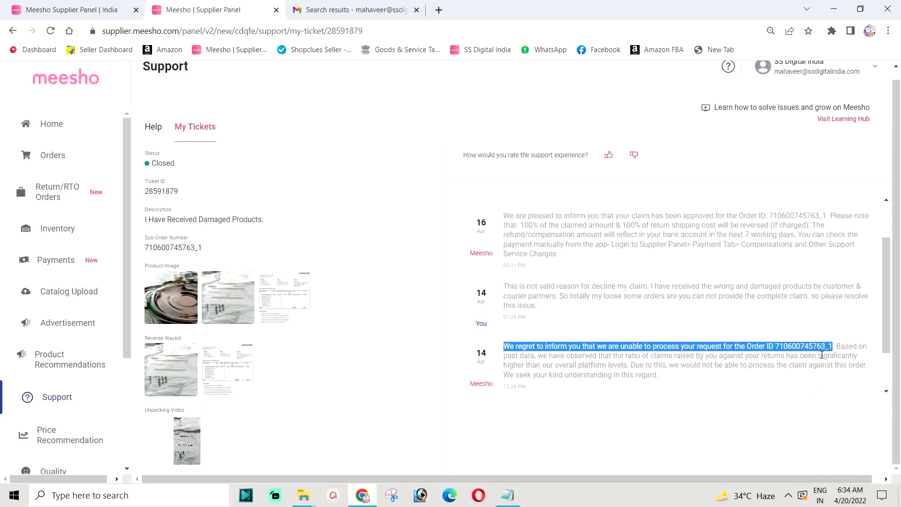
{"action": "left_click_drag", "start_coordinate": [838, 348], "coordinate": [535, 357]}
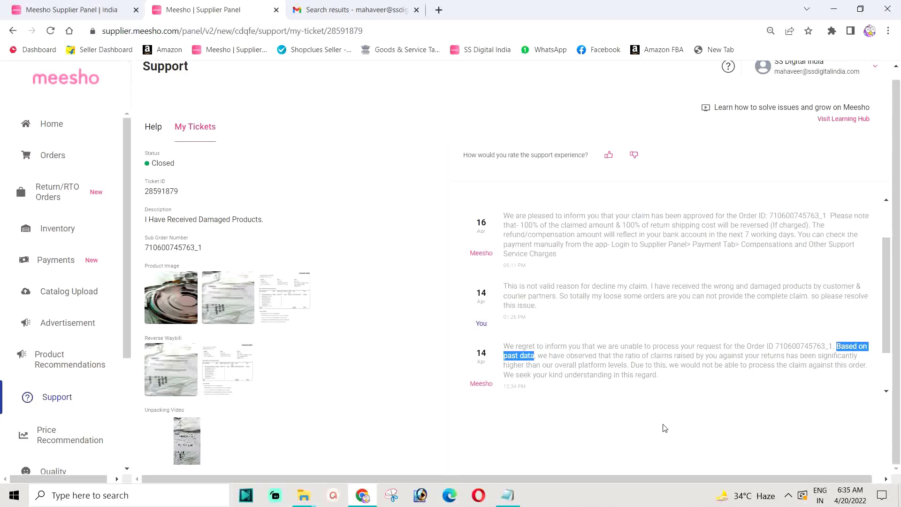
{"action": "left_click_drag", "start_coordinate": [538, 356], "coordinate": [862, 362]}
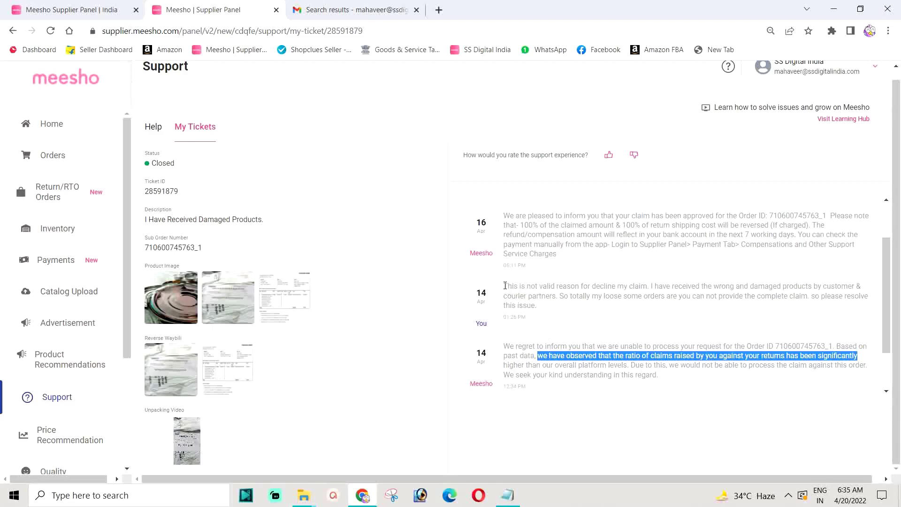
{"action": "left_click", "coordinate": [508, 285]}
{"action": "left_click_drag", "start_coordinate": [508, 285], "coordinate": [538, 307]}
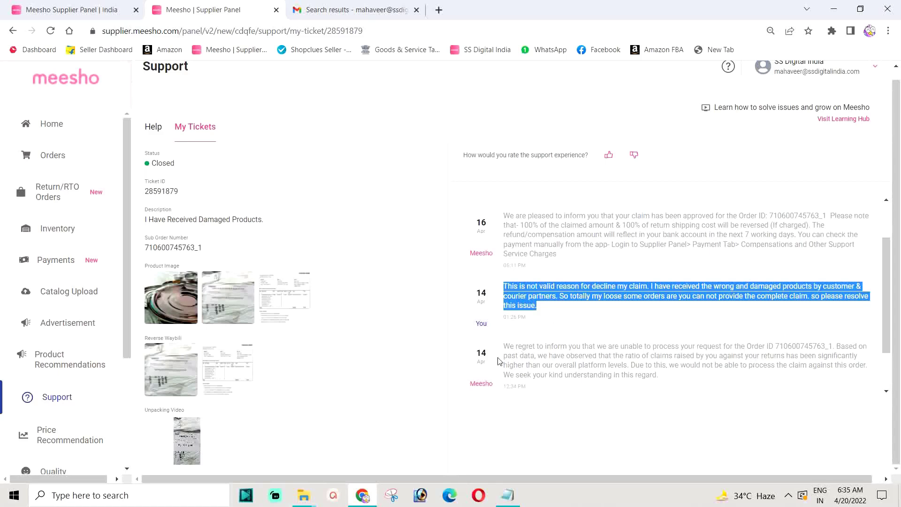
{"action": "double_click", "coordinate": [480, 353]}
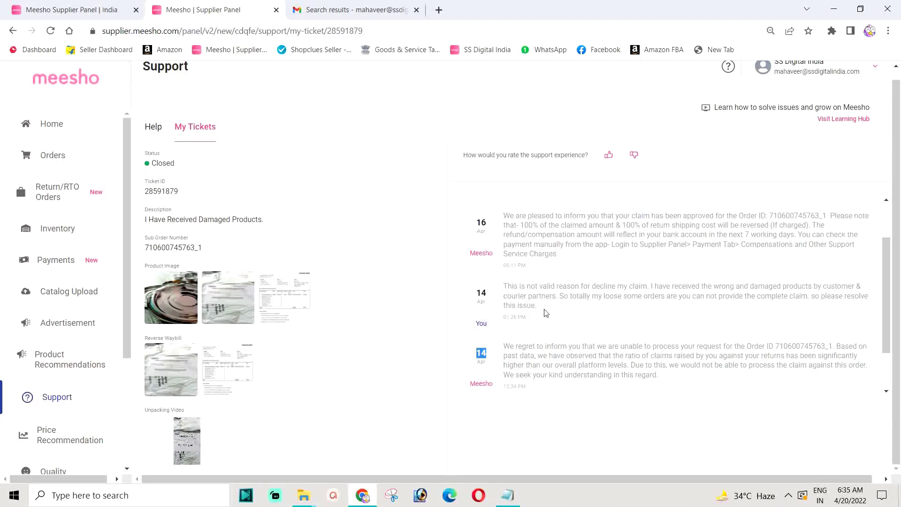
{"action": "left_click_drag", "start_coordinate": [541, 308], "coordinate": [503, 286]}
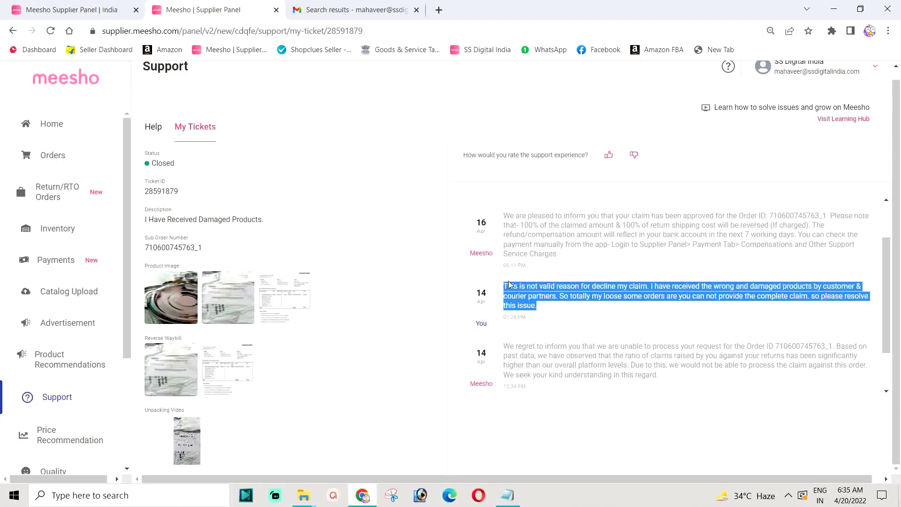
{"action": "scroll", "coordinate": [509, 282], "scroll_direction": "up", "scroll_amount": 2}
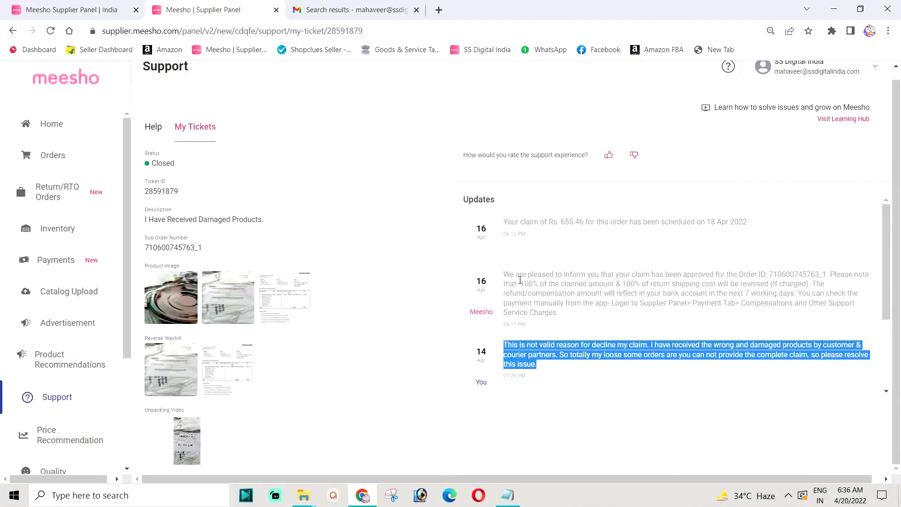
{"action": "left_click_drag", "start_coordinate": [503, 274], "coordinate": [814, 290]}
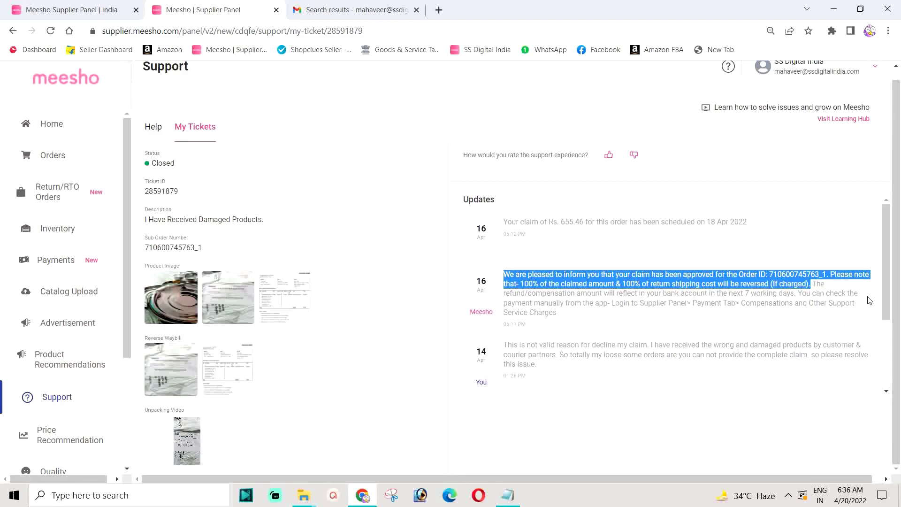
{"action": "left_click", "coordinate": [581, 286]}
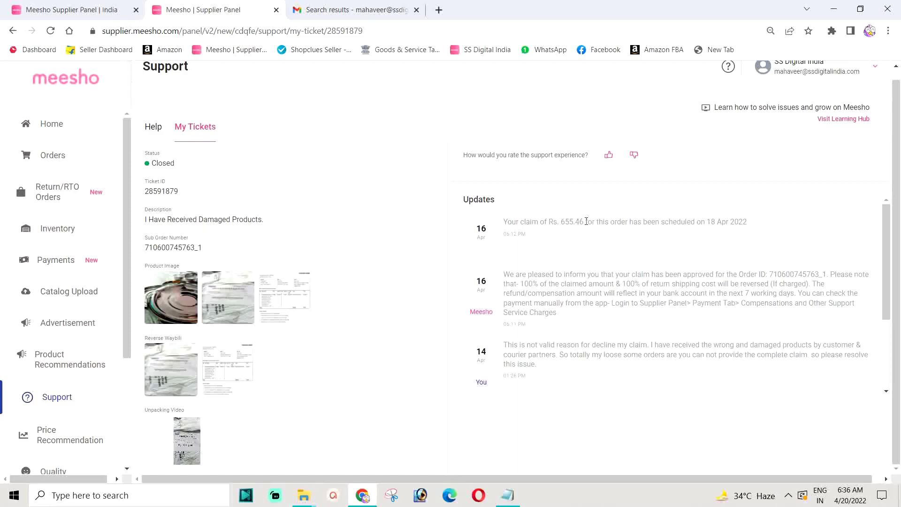
{"action": "left_click_drag", "start_coordinate": [584, 222], "coordinate": [759, 250]}
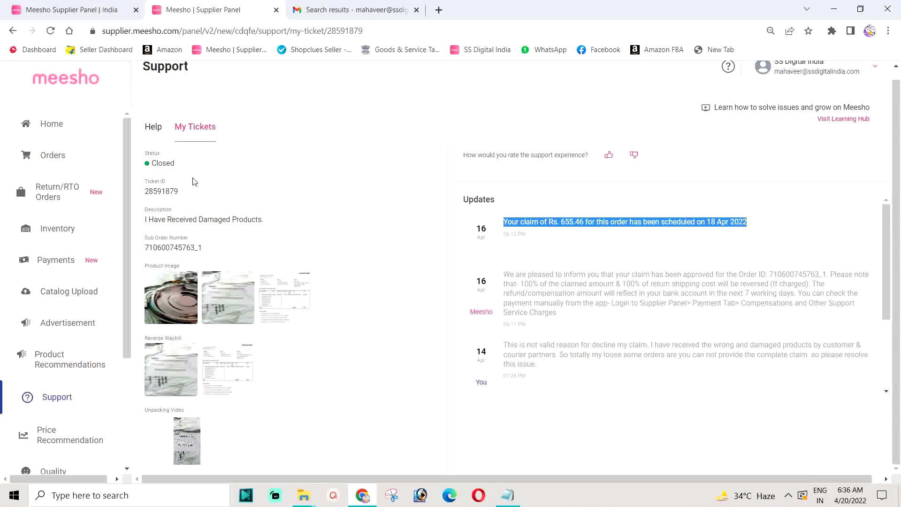
{"action": "left_click", "coordinate": [198, 127]}
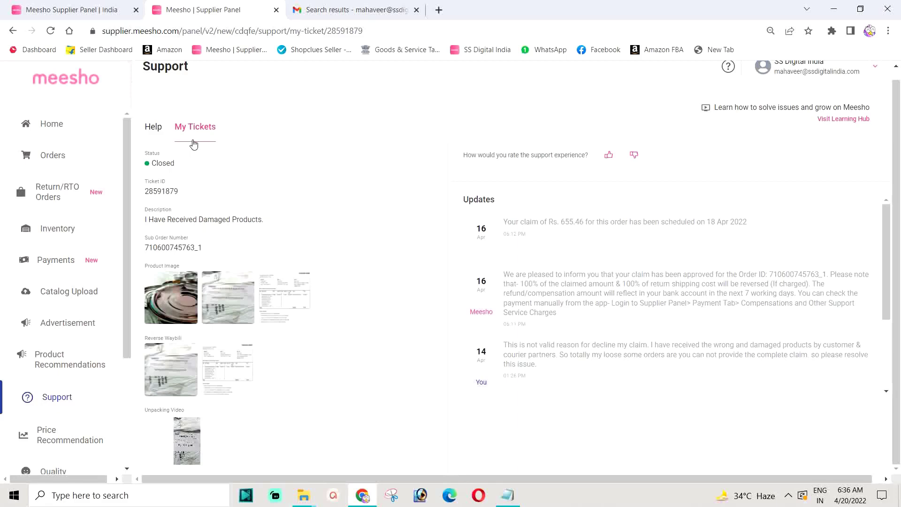
{"action": "left_click", "coordinate": [53, 396]}
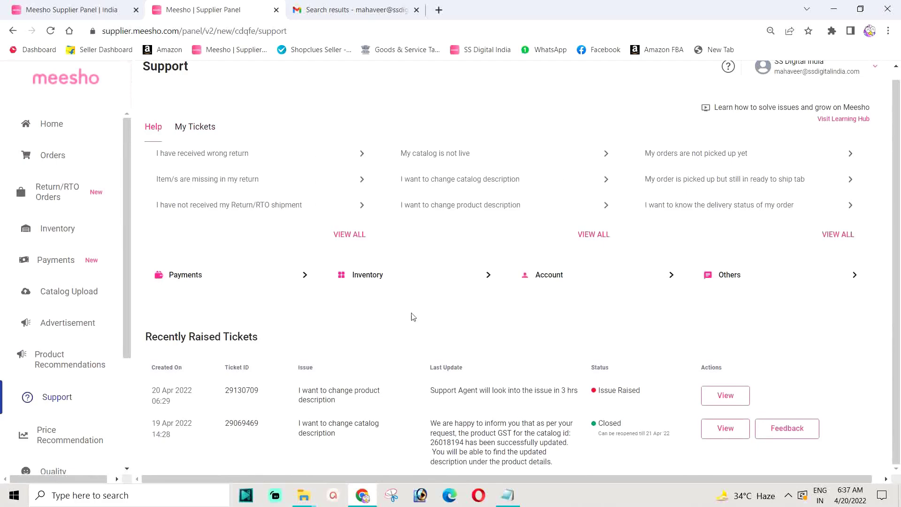
{"action": "scroll", "coordinate": [474, 338], "scroll_direction": "down", "scroll_amount": 3}
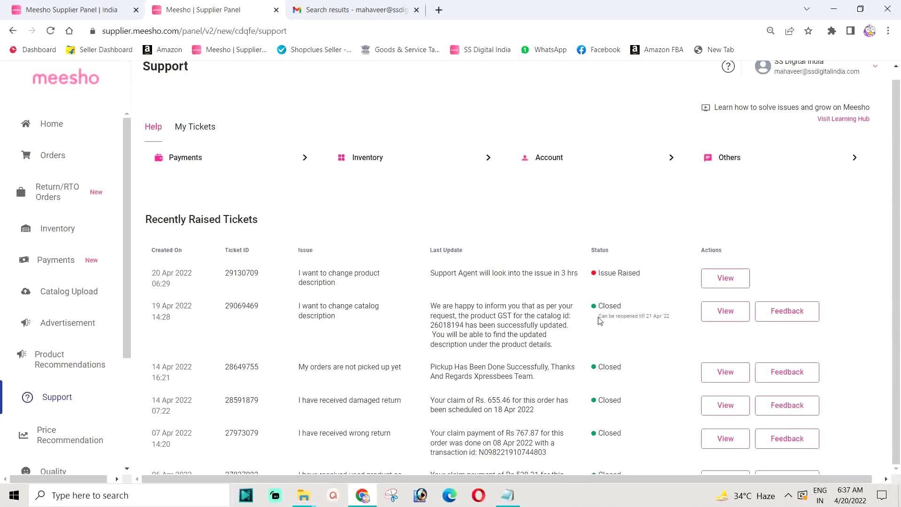
{"action": "left_click_drag", "start_coordinate": [600, 321], "coordinate": [673, 321]}
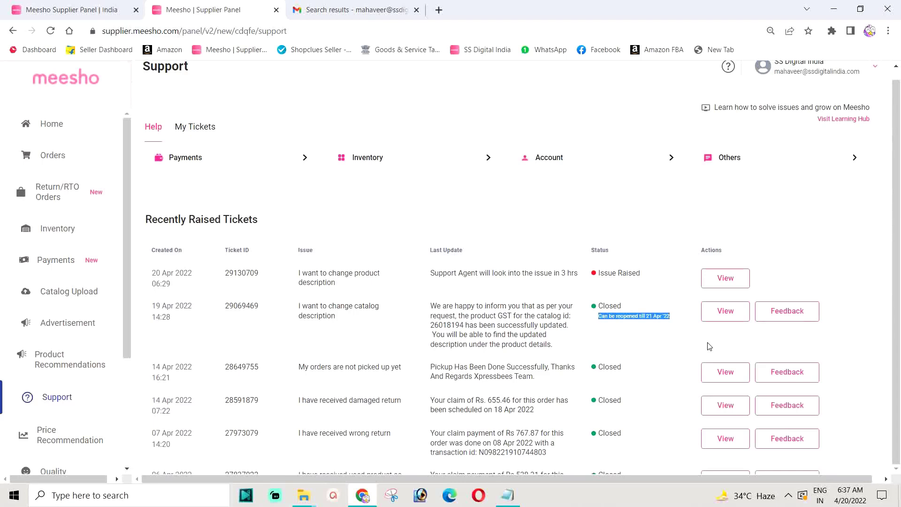
{"action": "left_click", "coordinate": [619, 308]}
{"action": "left_click_drag", "start_coordinate": [599, 305], "coordinate": [623, 305]}
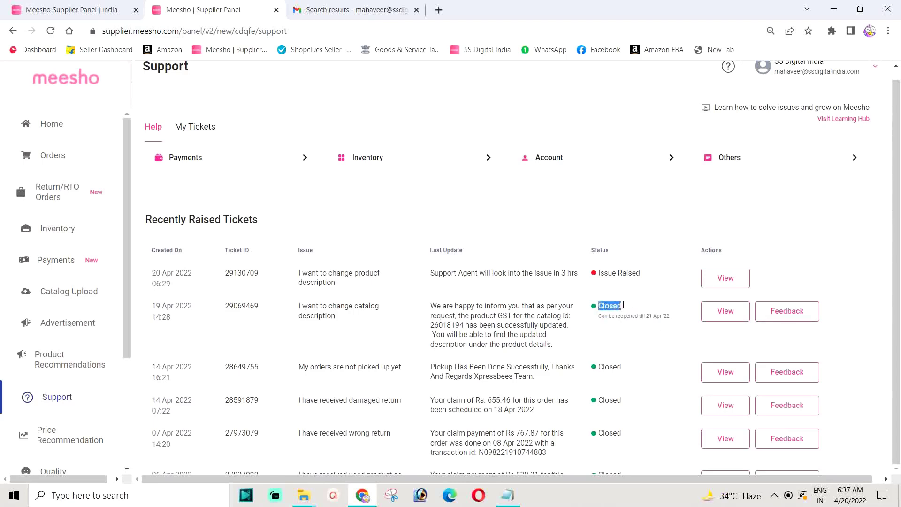
{"action": "left_click", "coordinate": [726, 313]}
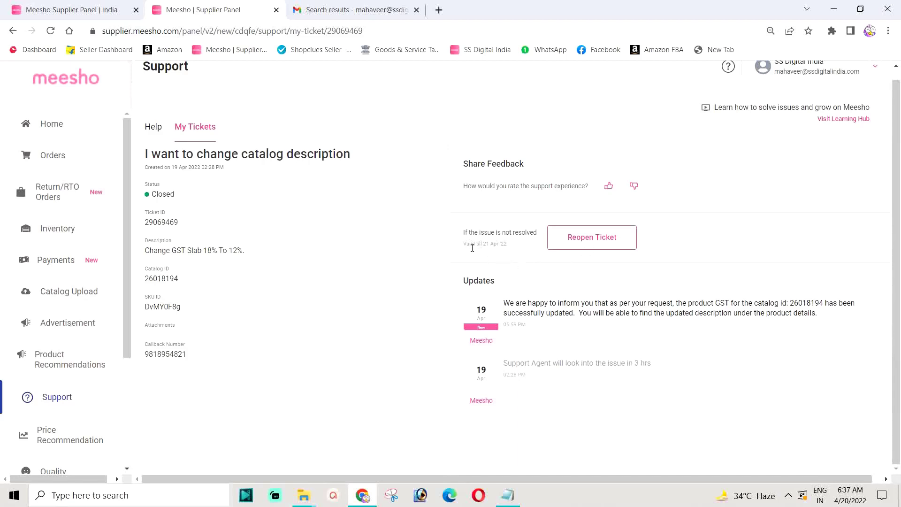
Note the GST ticket's reopen validity date, then go back to the Support help page.
{"action": "left_click_drag", "start_coordinate": [465, 245], "coordinate": [514, 246]}
{"action": "left_click", "coordinate": [13, 31]}
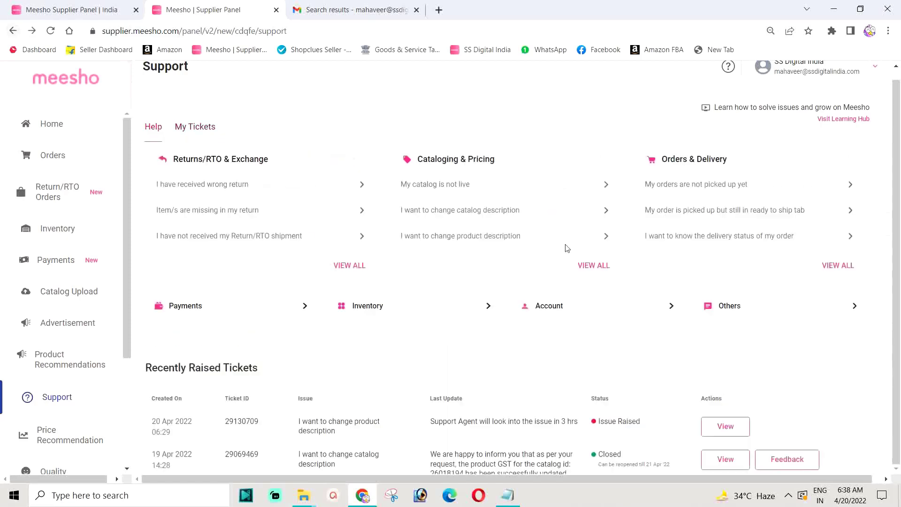
{"action": "scroll", "coordinate": [530, 292], "scroll_direction": "down", "scroll_amount": 5}
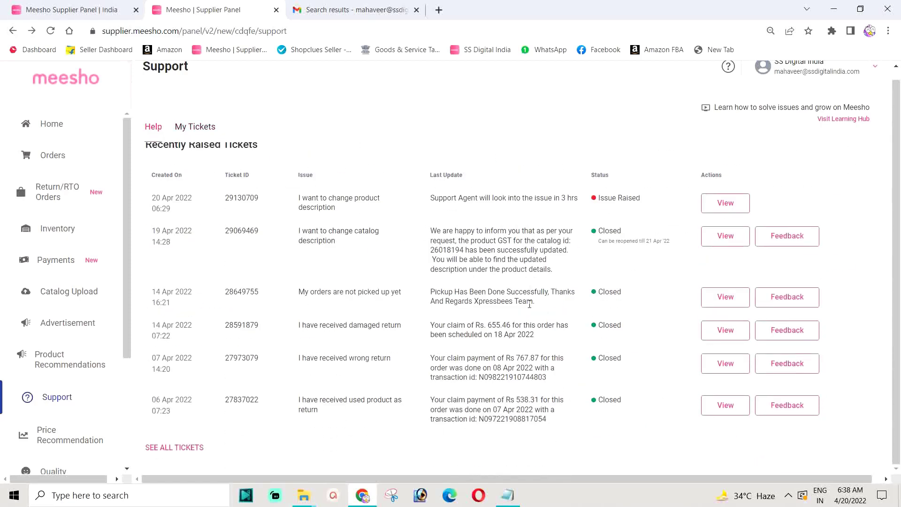
{"action": "left_click", "coordinate": [723, 303]}
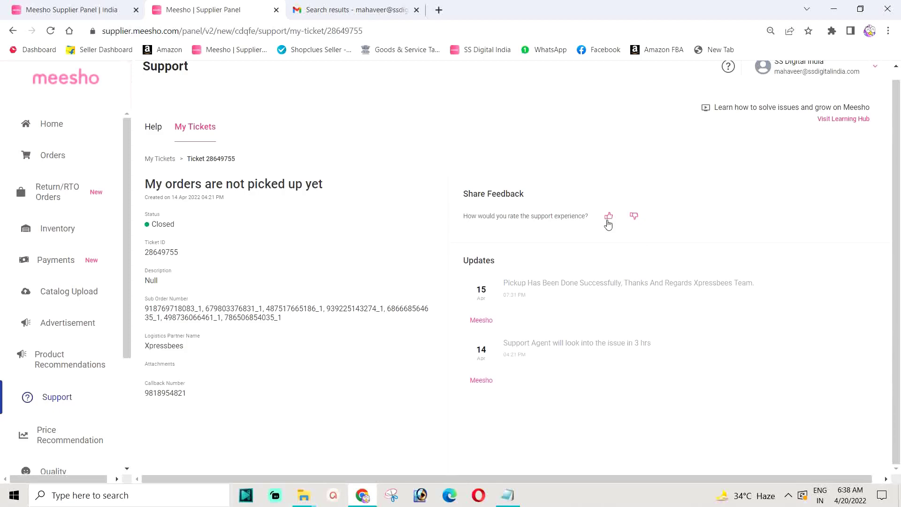
{"action": "left_click", "coordinate": [13, 31]}
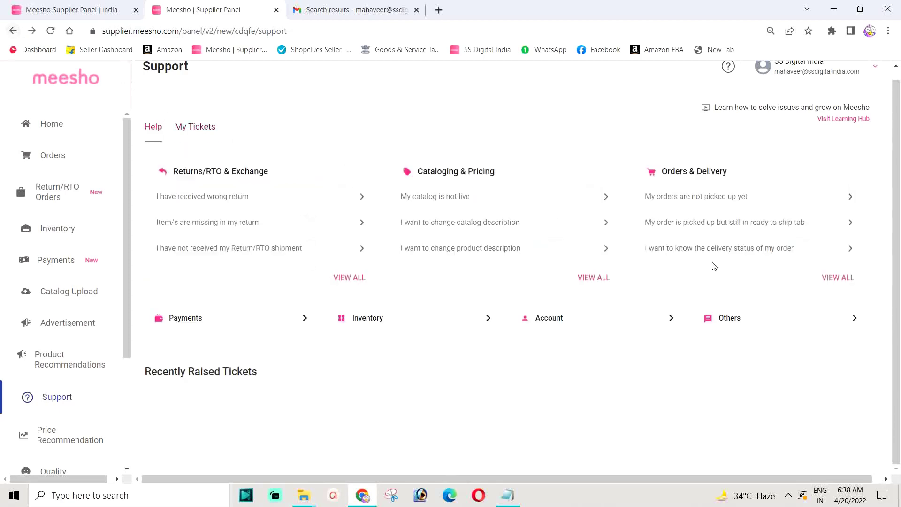
{"action": "scroll", "coordinate": [736, 297], "scroll_direction": "down", "scroll_amount": 3}
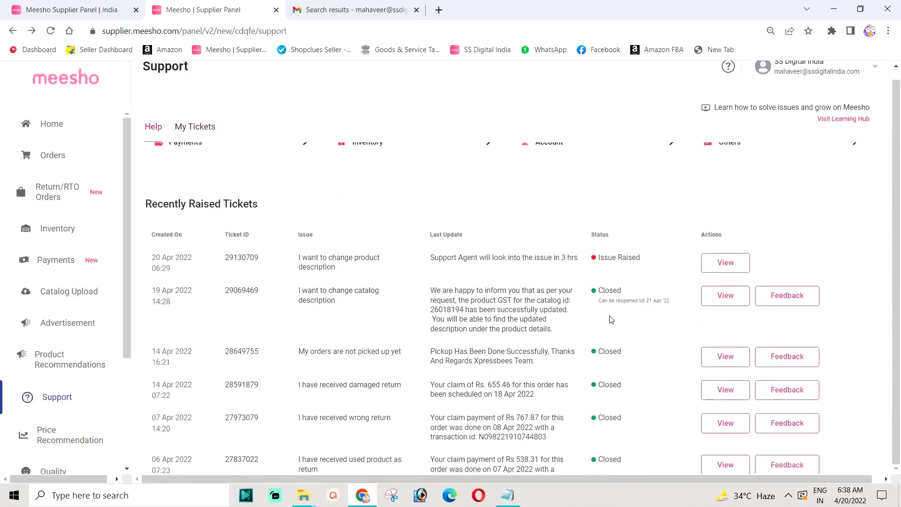
{"action": "scroll", "coordinate": [611, 326], "scroll_direction": "down", "scroll_amount": 1}
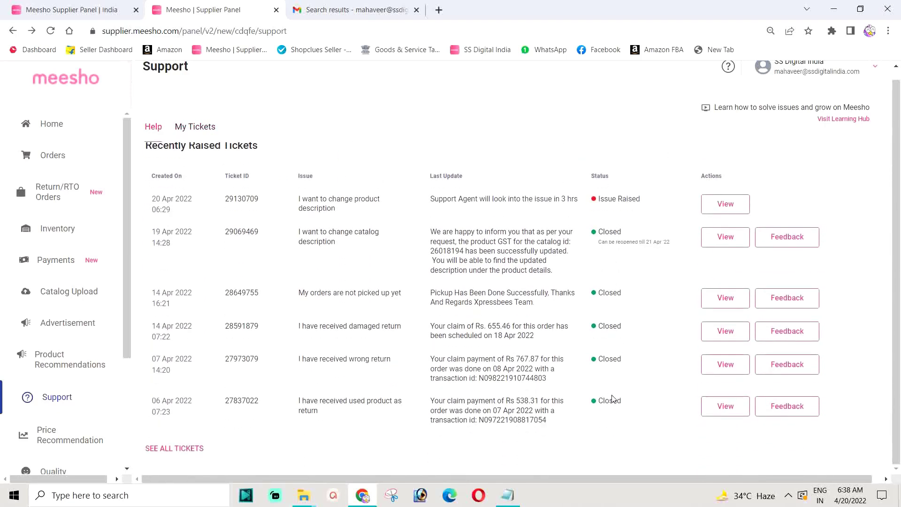